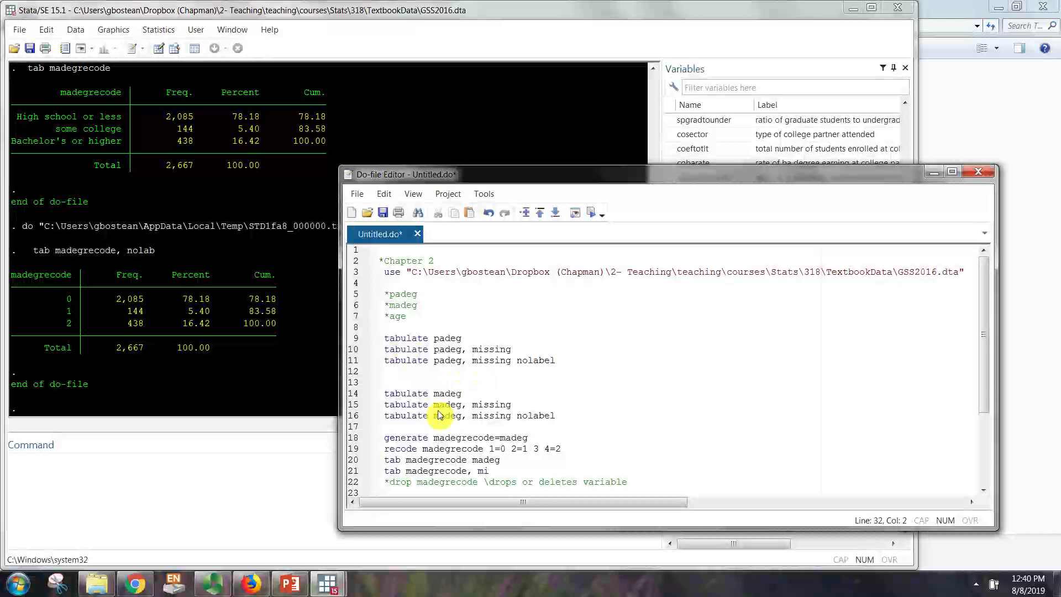
Step: Add the comment "*Ch2 Part 2: Graphical representations" at the end of the do-file, followed by a blank line
{"action": "scroll", "coordinate": [988, 320], "scroll_direction": "down", "scroll_amount": 3}
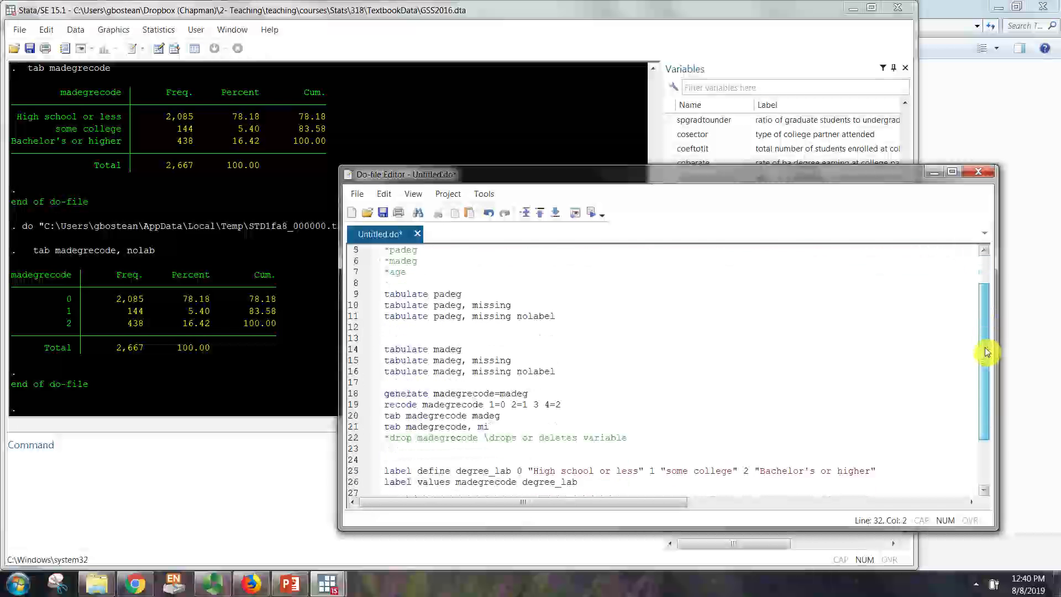
{"action": "scroll", "coordinate": [969, 323], "scroll_direction": "down", "scroll_amount": 1}
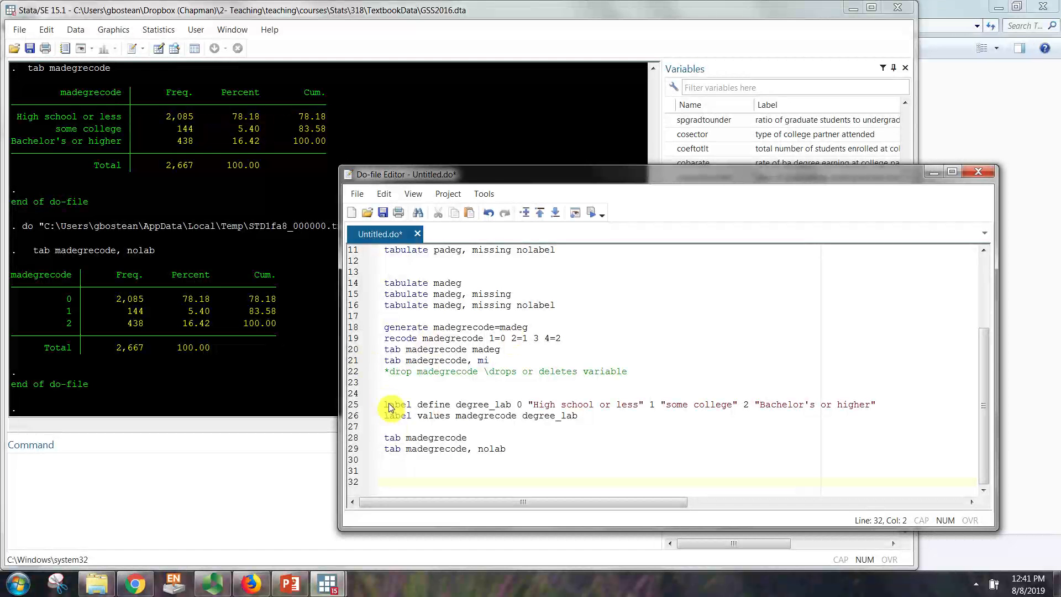
{"action": "type", "text": "*"}
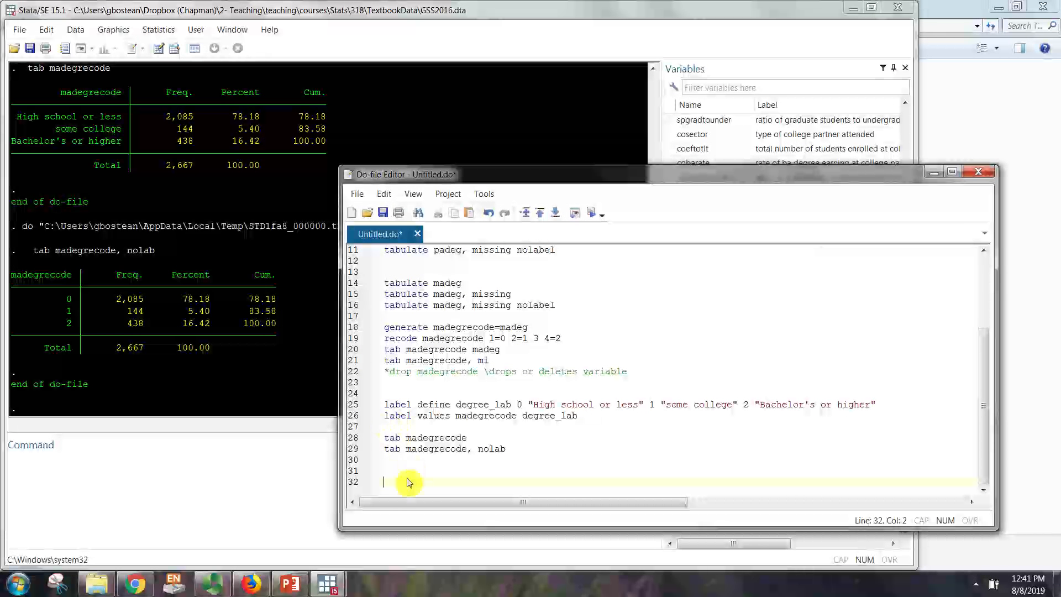
{"action": "type", "text": "C"}
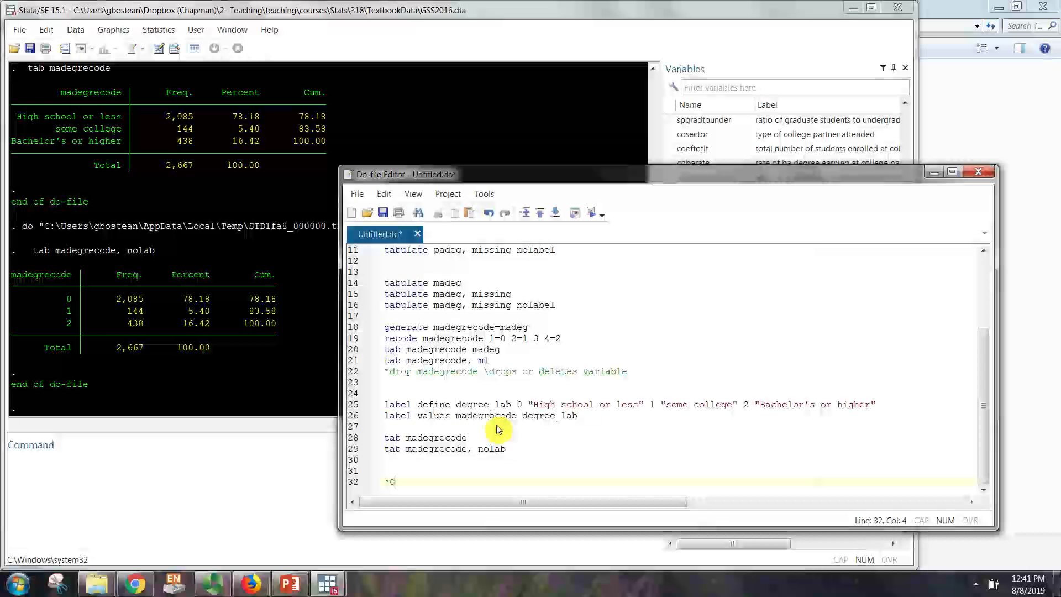
{"action": "type", "text": "h2 P"}
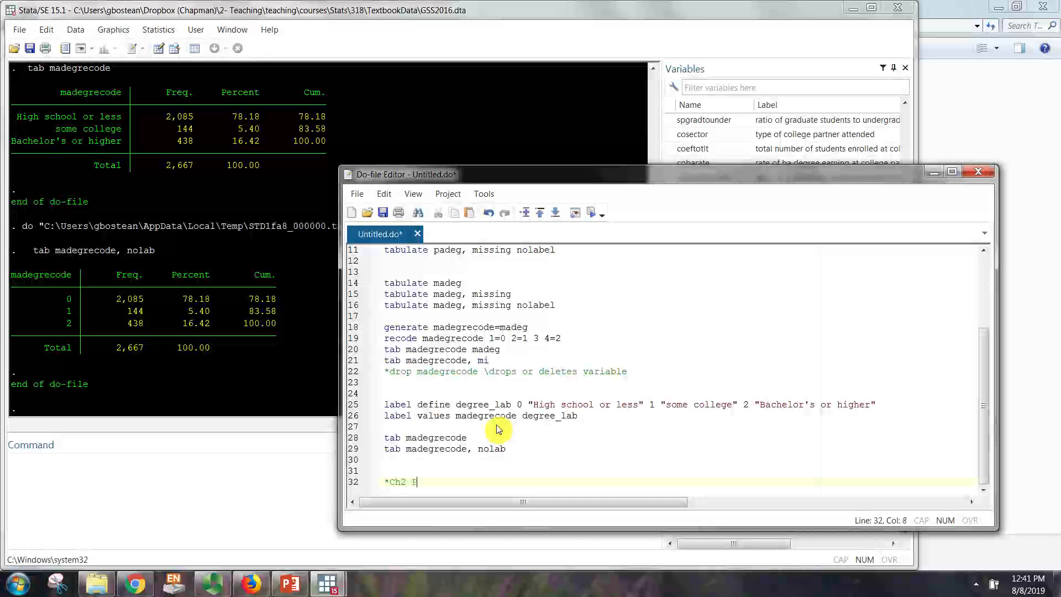
{"action": "type", "text": "art 2: Graphical re"}
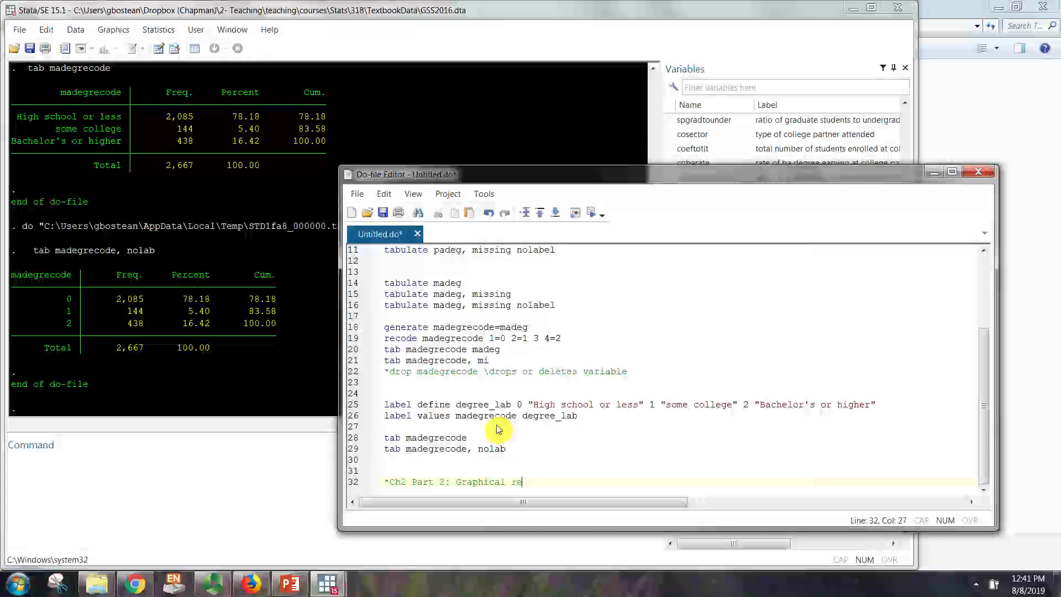
{"action": "type", "text": "presentations"}
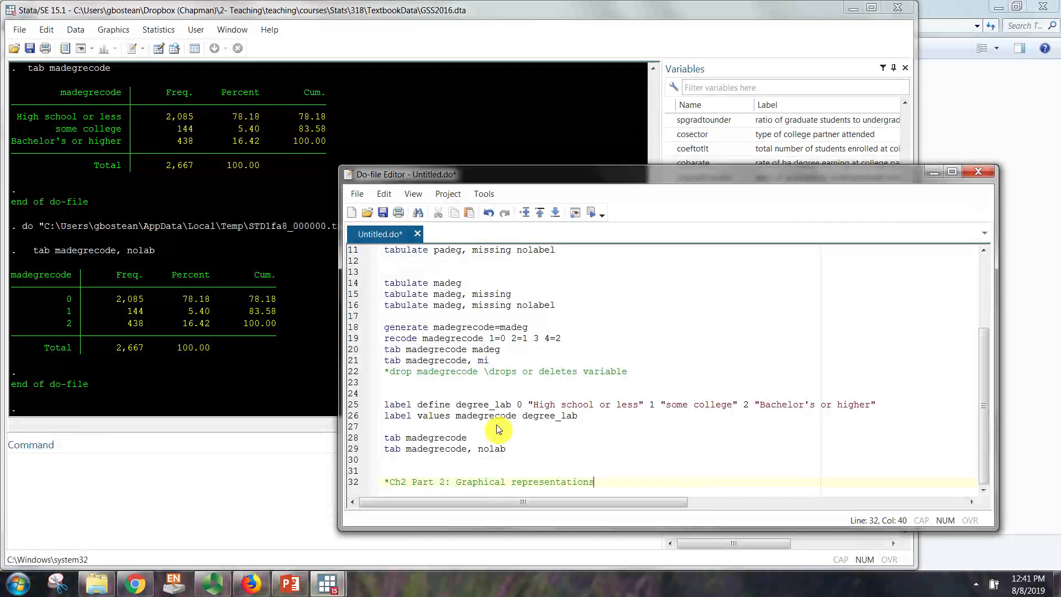
{"action": "key", "text": "Return"}
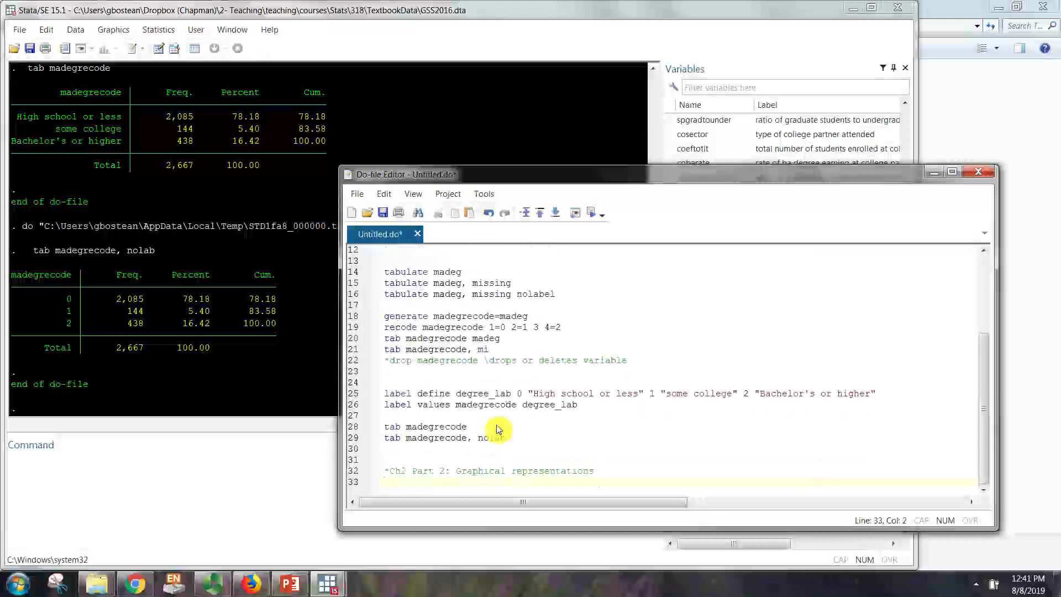
{"action": "key", "text": "Return"}
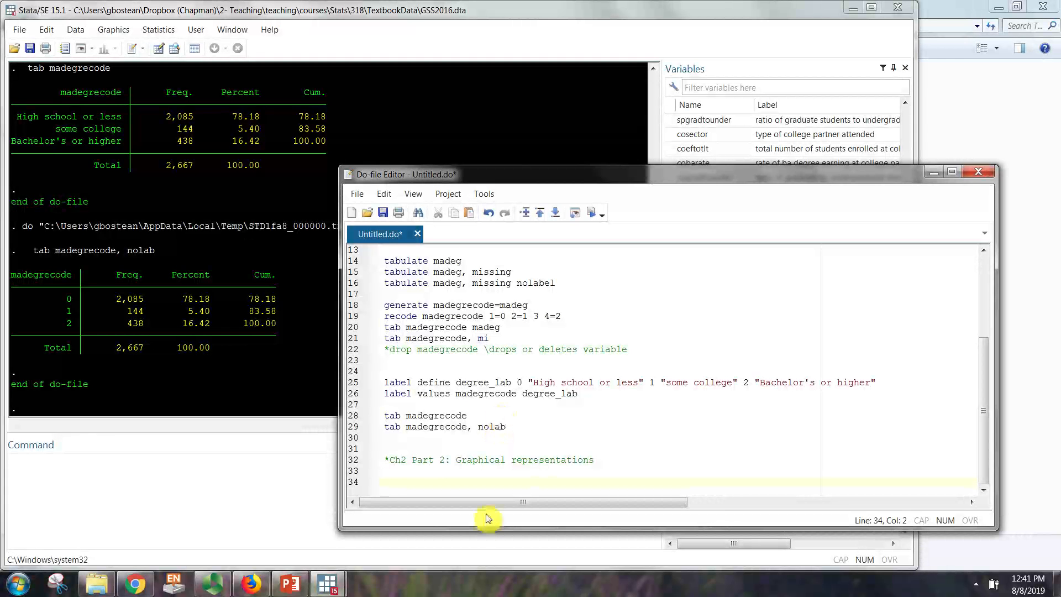
Step: Run only the first "tabulate padeg" line of the do-file and highlight the "lt high school" row in the results
{"action": "double_click", "coordinate": [464, 530]}
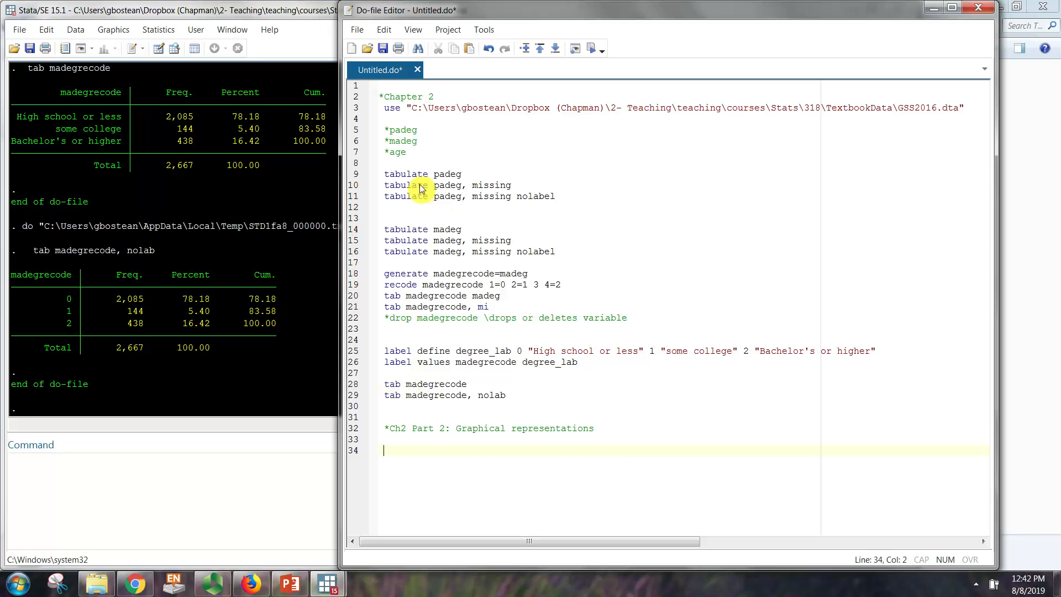
{"action": "left_click", "coordinate": [402, 177]}
{"action": "triple_click", "coordinate": [402, 177]}
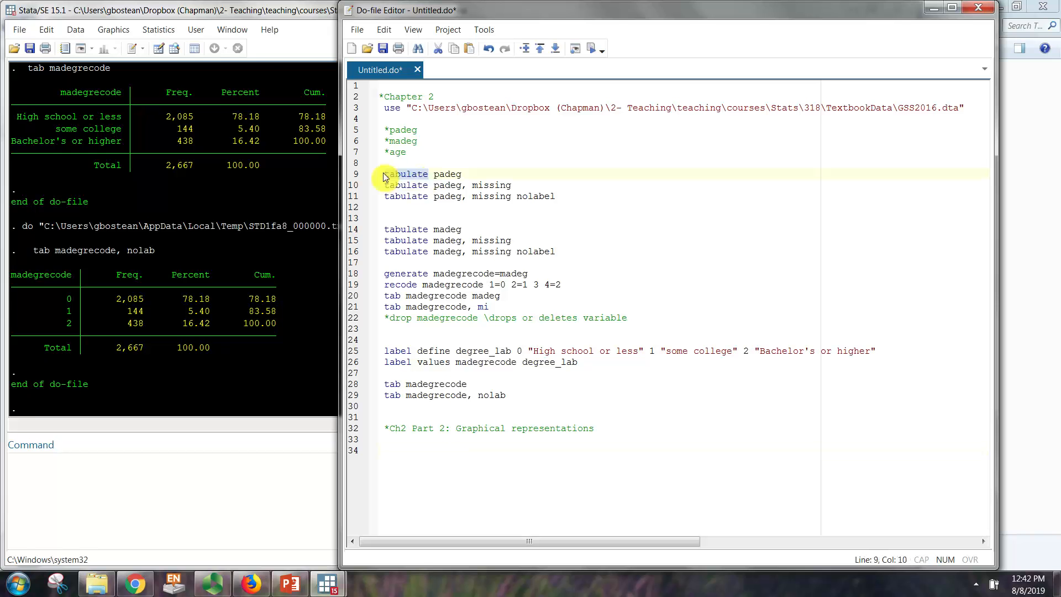
{"action": "left_click", "coordinate": [590, 50]}
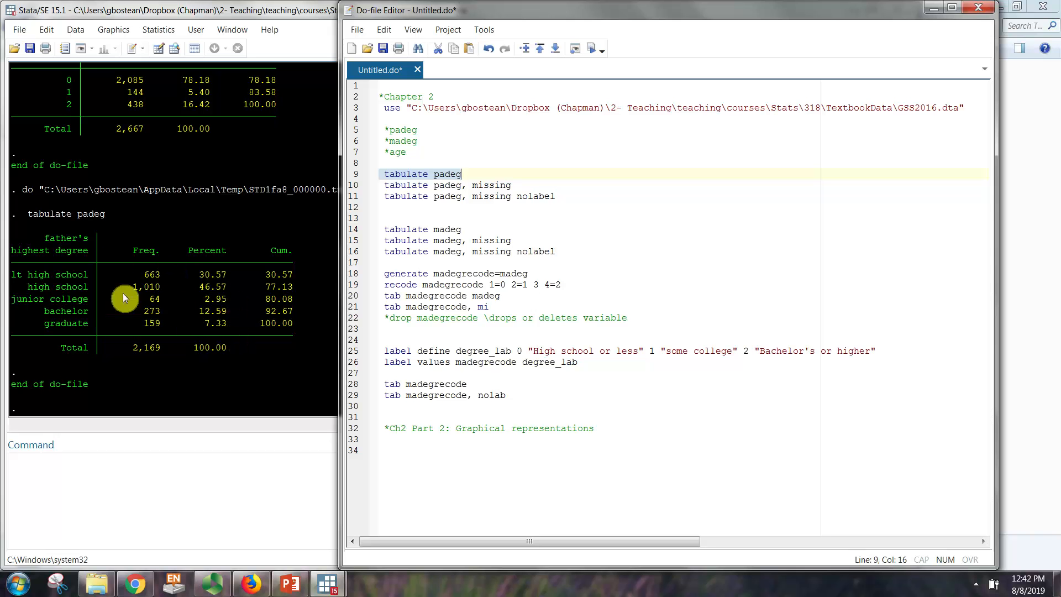
{"action": "left_click_drag", "start_coordinate": [25, 276], "coordinate": [314, 276]}
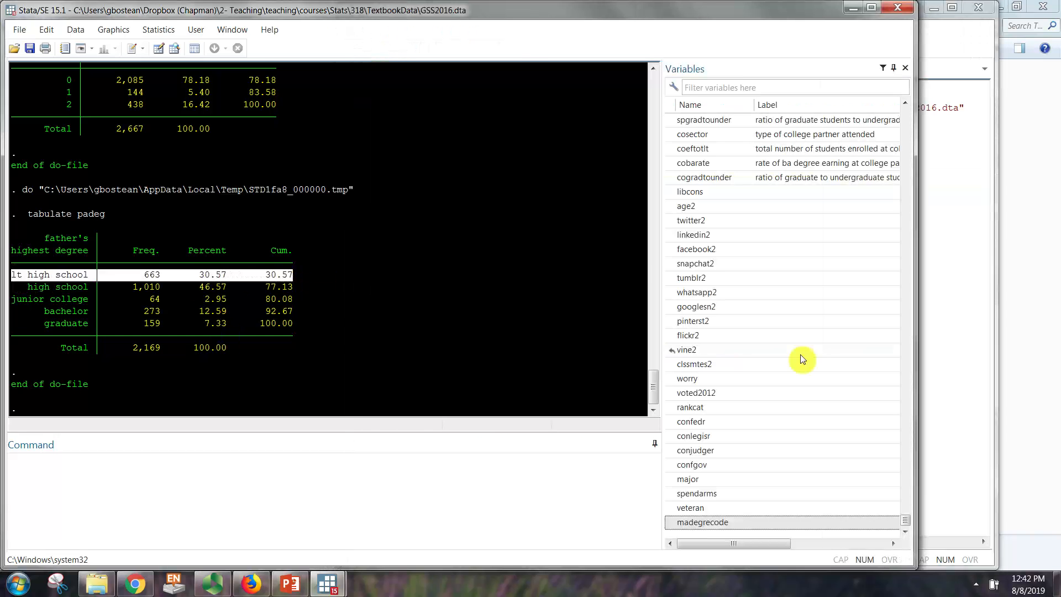
Step: Run "summarize padeg" directly as a one-off command outside the do-file
{"action": "left_click", "coordinate": [965, 401]}
{"action": "left_click", "coordinate": [438, 462]}
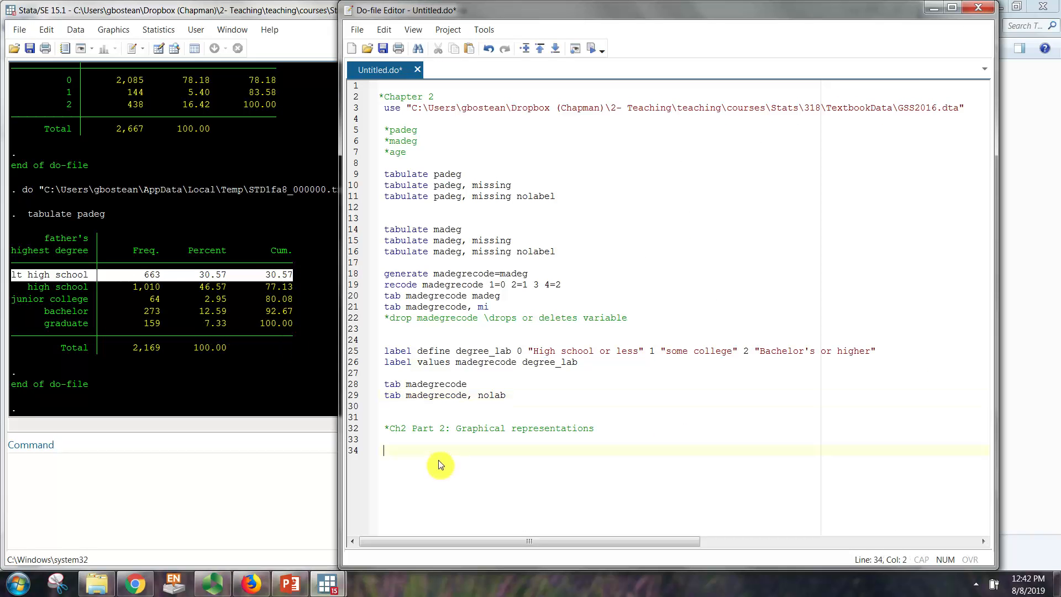
{"action": "left_click", "coordinate": [247, 491]}
{"action": "type", "text": "su"}
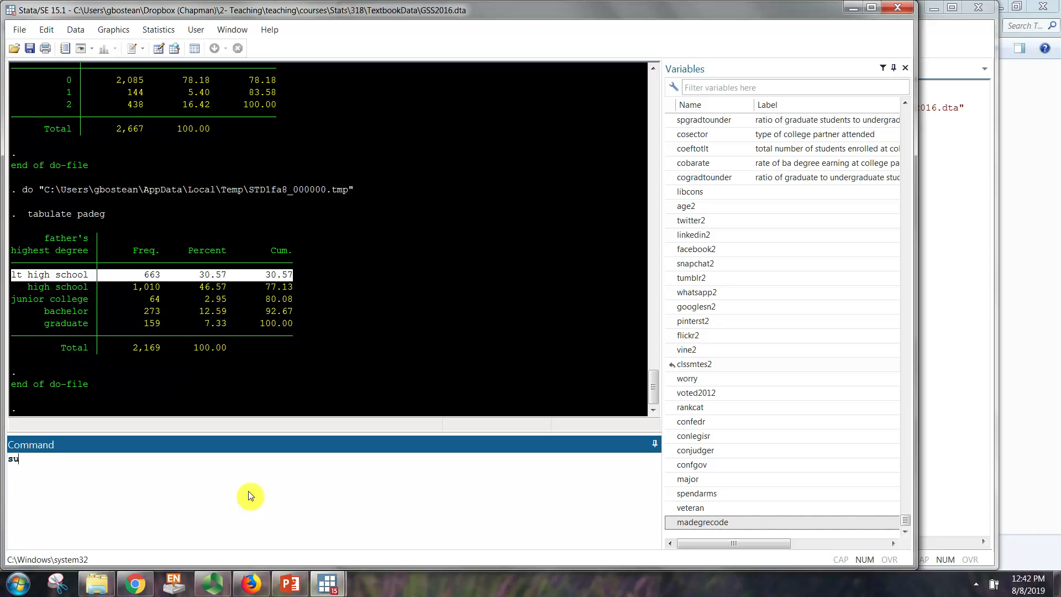
{"action": "type", "text": "mmarize padeg"}
{"action": "key", "text": "Return"}
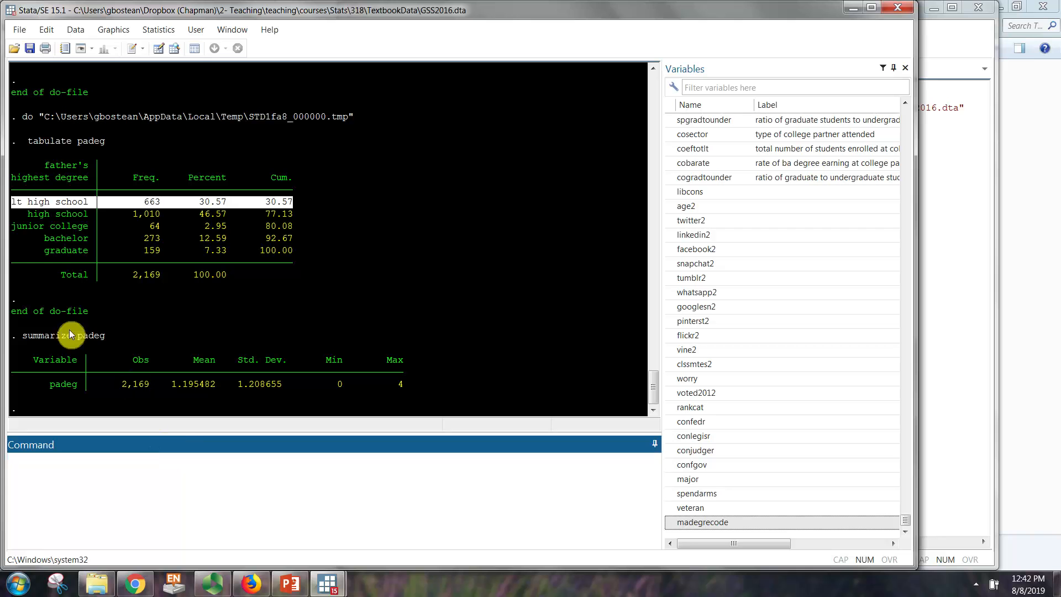
Step: Examine the mean from the padeg summary and compare it with the degree categories in the padeg frequency table
{"action": "left_click_drag", "start_coordinate": [21, 344], "coordinate": [70, 341]}
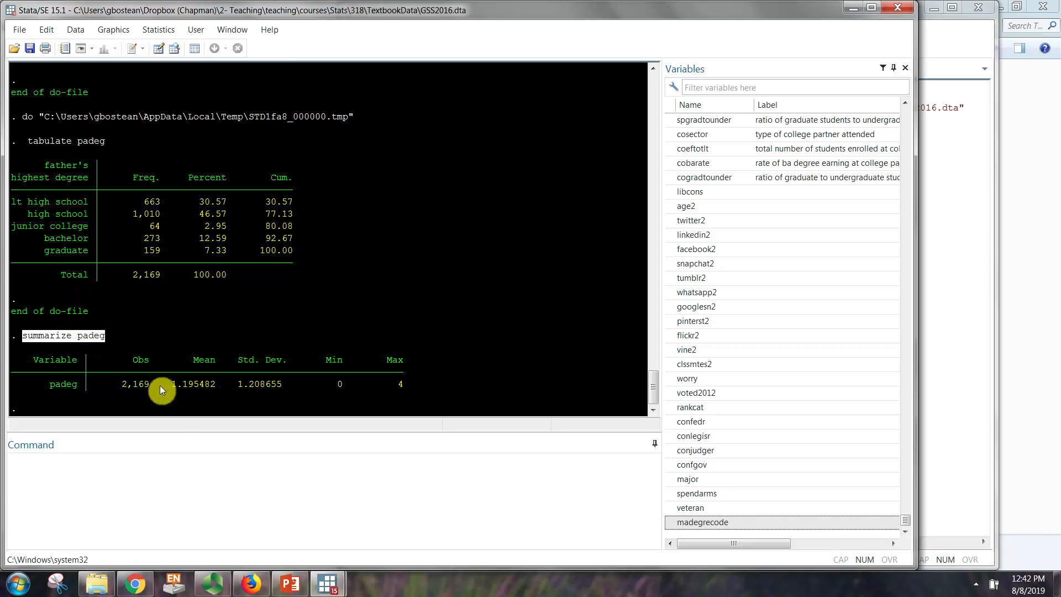
{"action": "left_click_drag", "start_coordinate": [167, 383], "coordinate": [220, 383]}
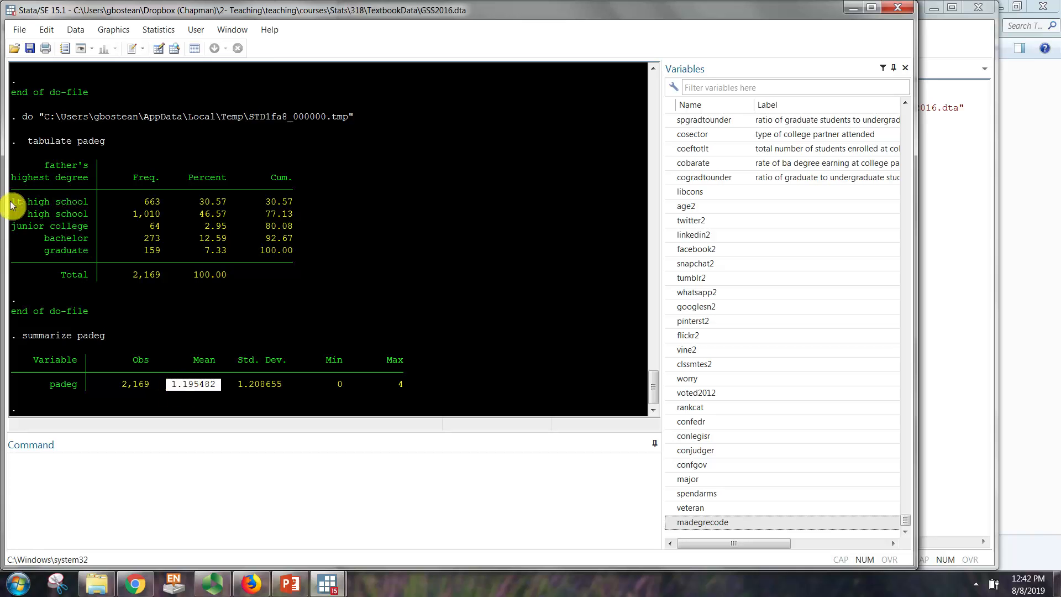
{"action": "left_click_drag", "start_coordinate": [11, 203], "coordinate": [309, 256]}
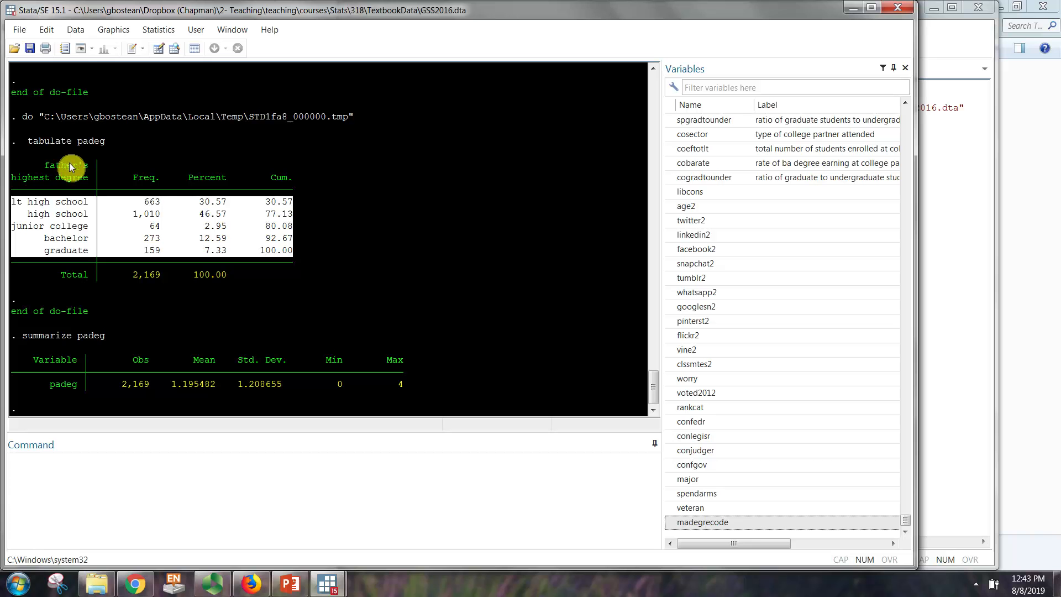
{"action": "left_click", "coordinate": [88, 183]}
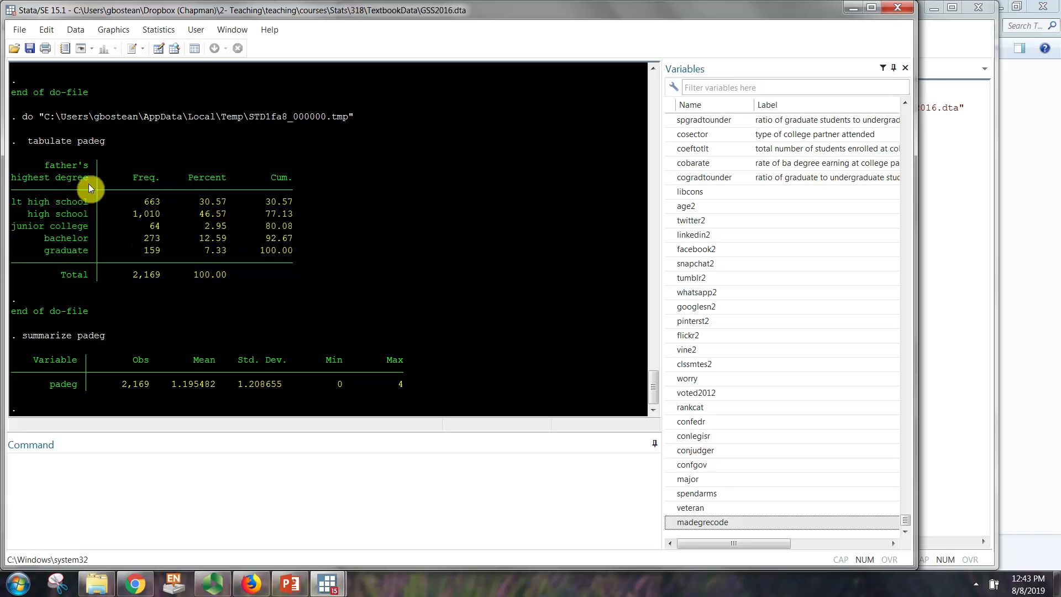
{"action": "left_click_drag", "start_coordinate": [22, 143], "coordinate": [102, 143]}
{"action": "left_click", "coordinate": [101, 143]}
{"action": "left_click", "coordinate": [960, 412]}
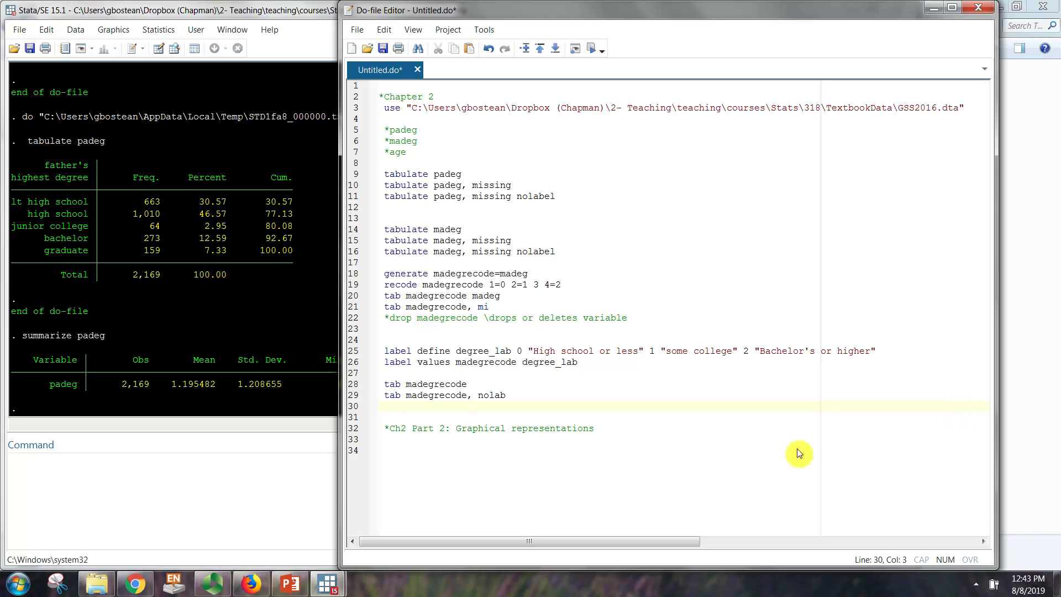
Step: Review the category codes of madegrecode in the earlier frequency table without value labels
{"action": "double_click", "coordinate": [435, 396]}
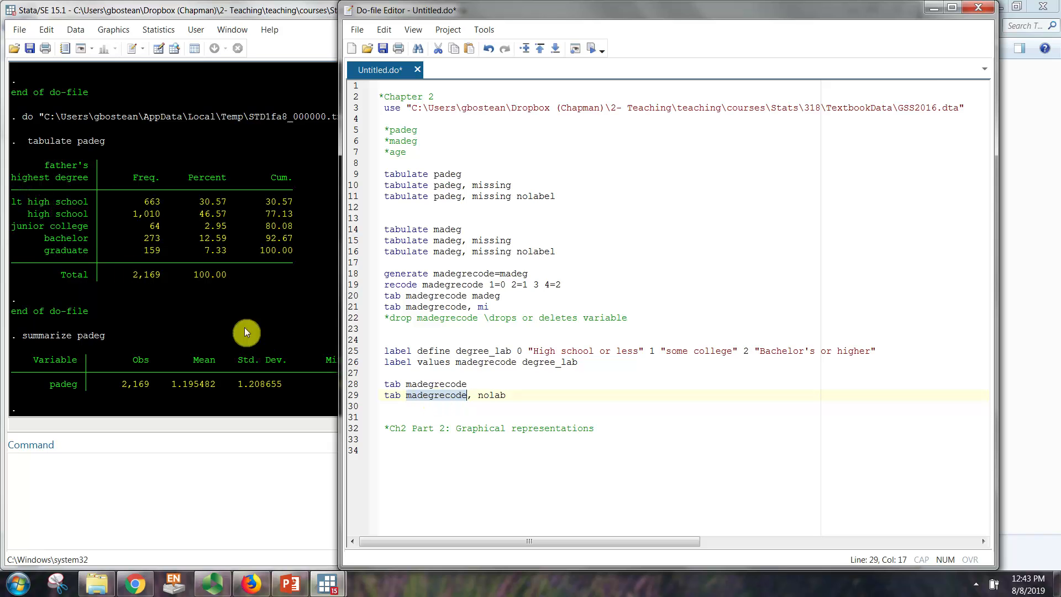
{"action": "left_click", "coordinate": [138, 303]}
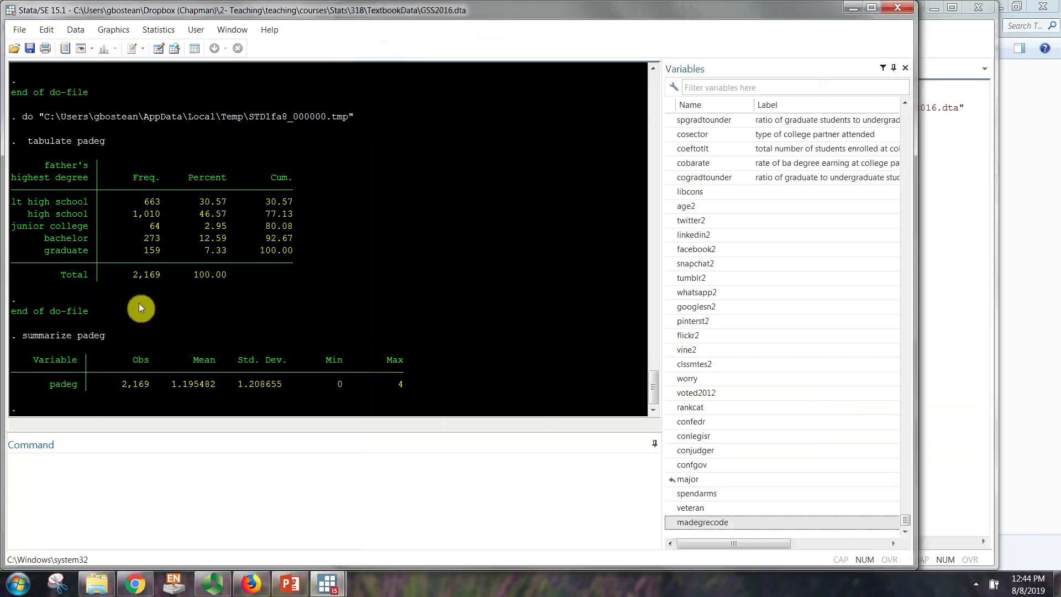
{"action": "scroll", "coordinate": [139, 302], "scroll_direction": "up", "scroll_amount": 5}
{"action": "scroll", "coordinate": [138, 303], "scroll_direction": "up", "scroll_amount": 1}
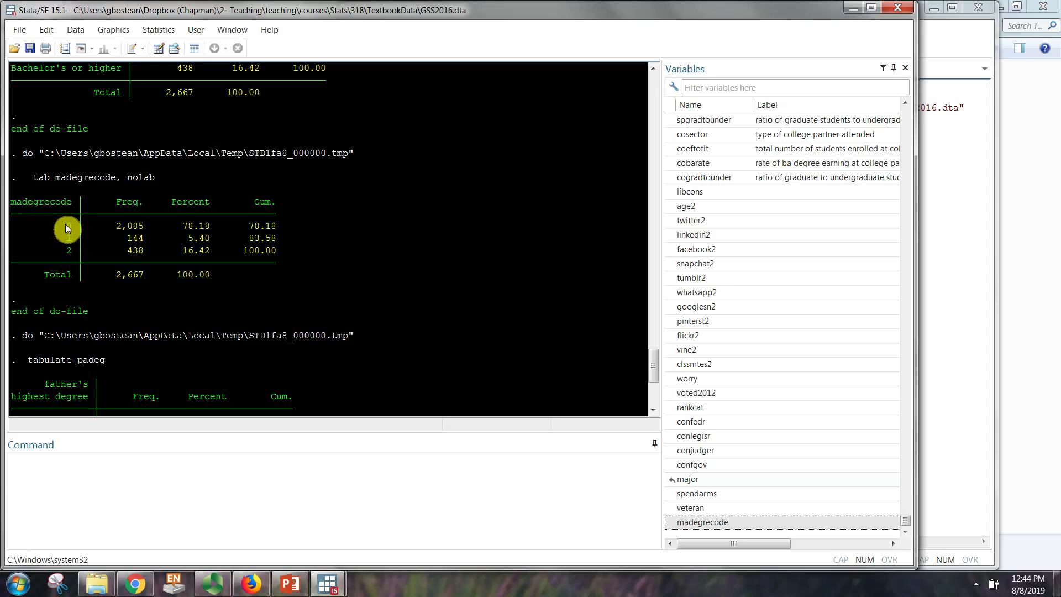
{"action": "left_click_drag", "start_coordinate": [65, 224], "coordinate": [288, 257]}
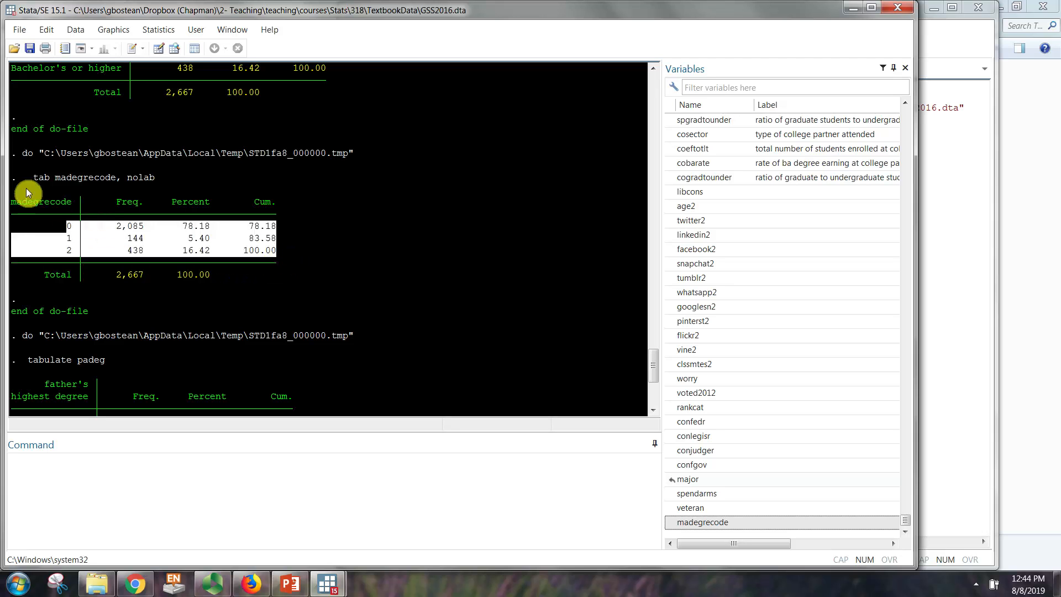
{"action": "left_click", "coordinate": [284, 255]}
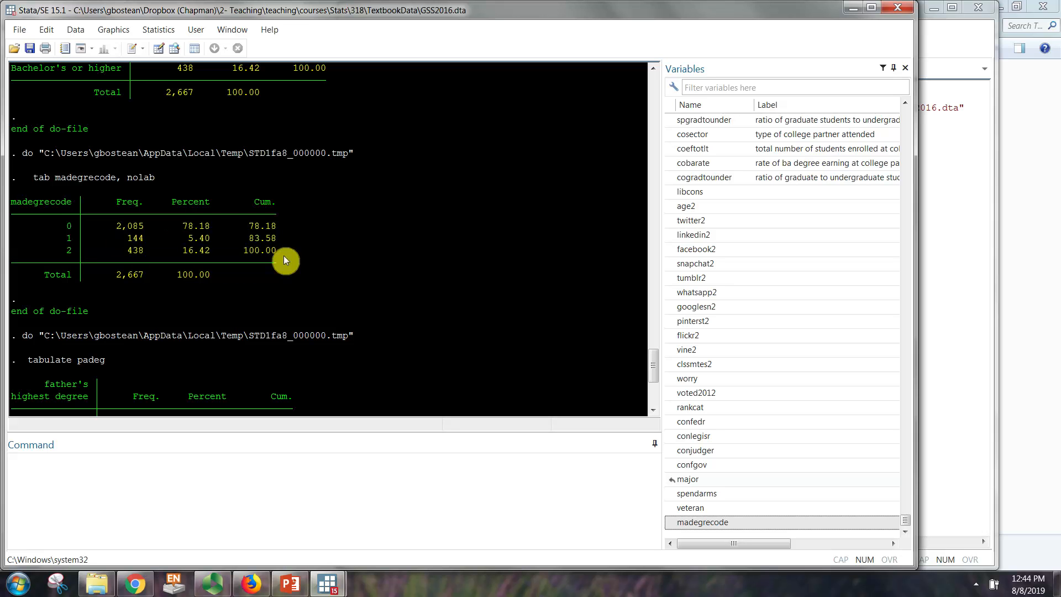
Step: Write the command "graph pie, over(madegrecode) plabel(_allpercent)" below the Part 2 comment in the do-file
{"action": "left_click", "coordinate": [933, 423]}
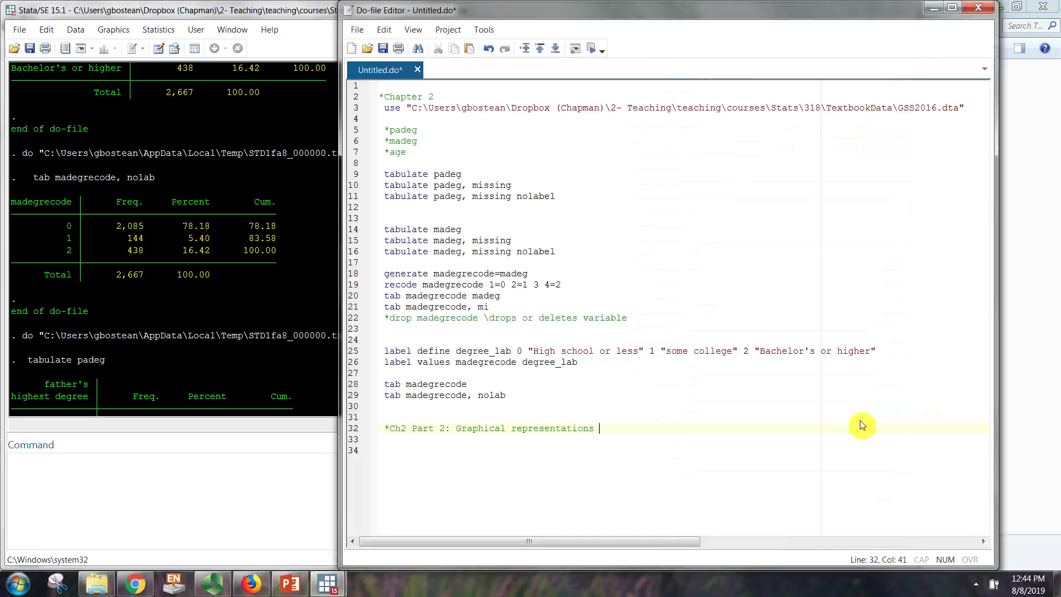
{"action": "left_click", "coordinate": [516, 449]}
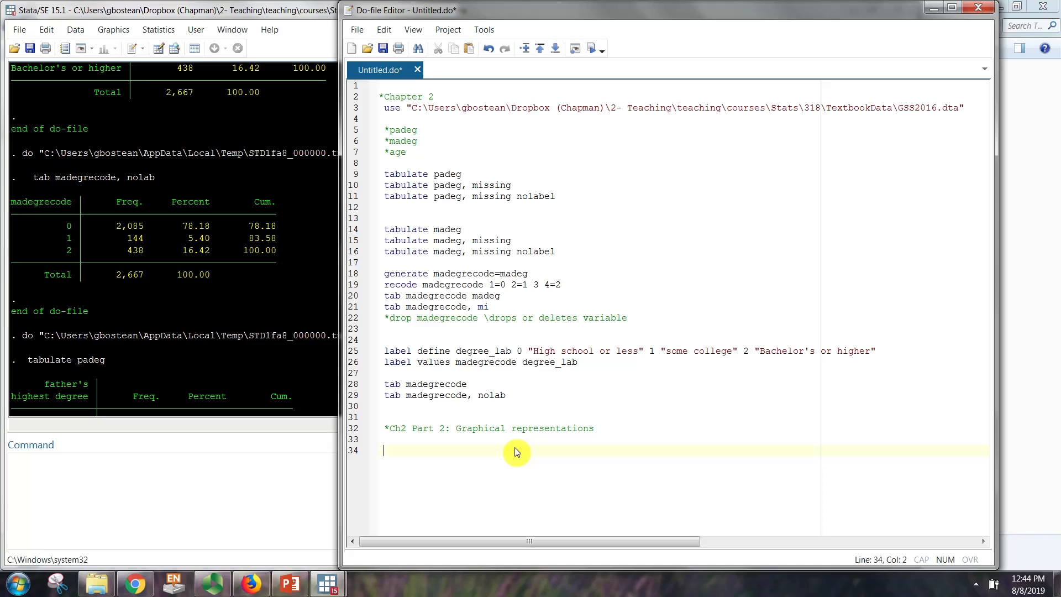
{"action": "type", "text": "graph pie, over(madegrecode"}
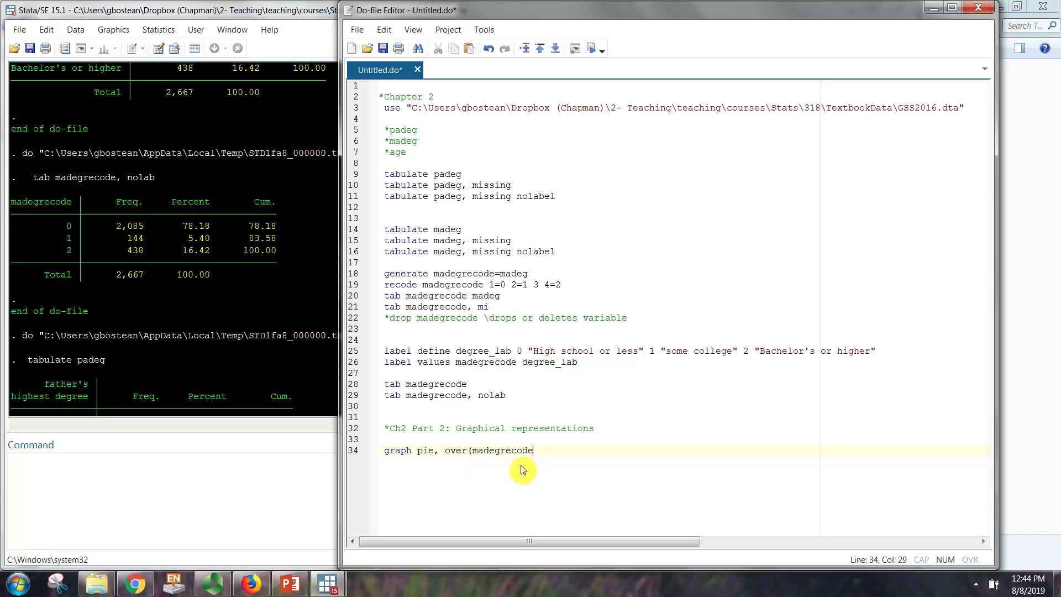
{"action": "type", "text": ")"}
{"action": "type", "text": "plabel"}
{"action": "type", "text": "(_allpercent)"}
Step: Try to run the graph pie line from the do-file and inspect its output in the results
{"action": "left_click", "coordinate": [383, 452], "text": "shift"}
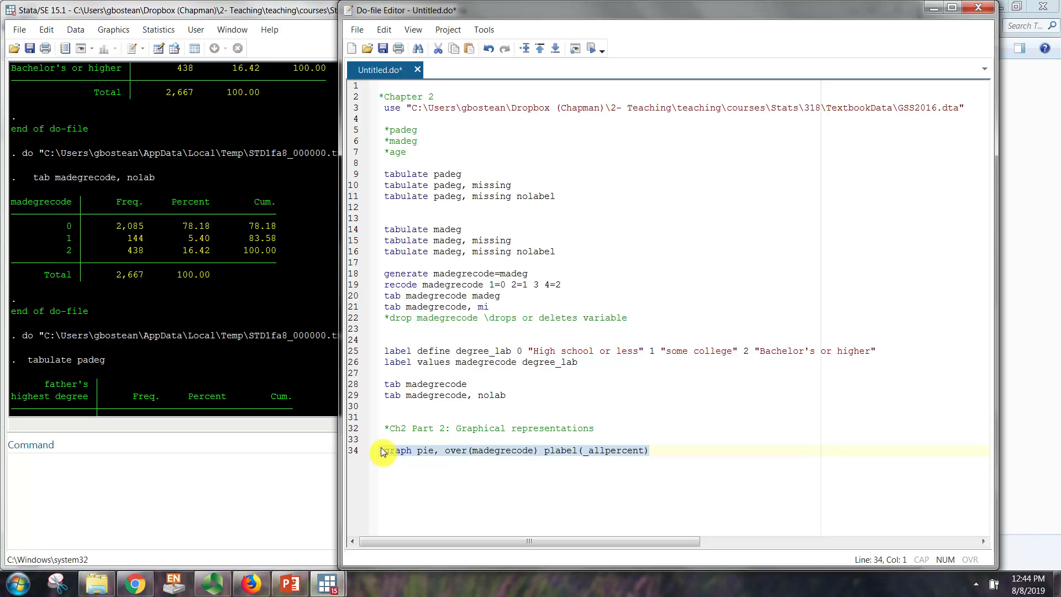
{"action": "left_click", "coordinate": [591, 48]}
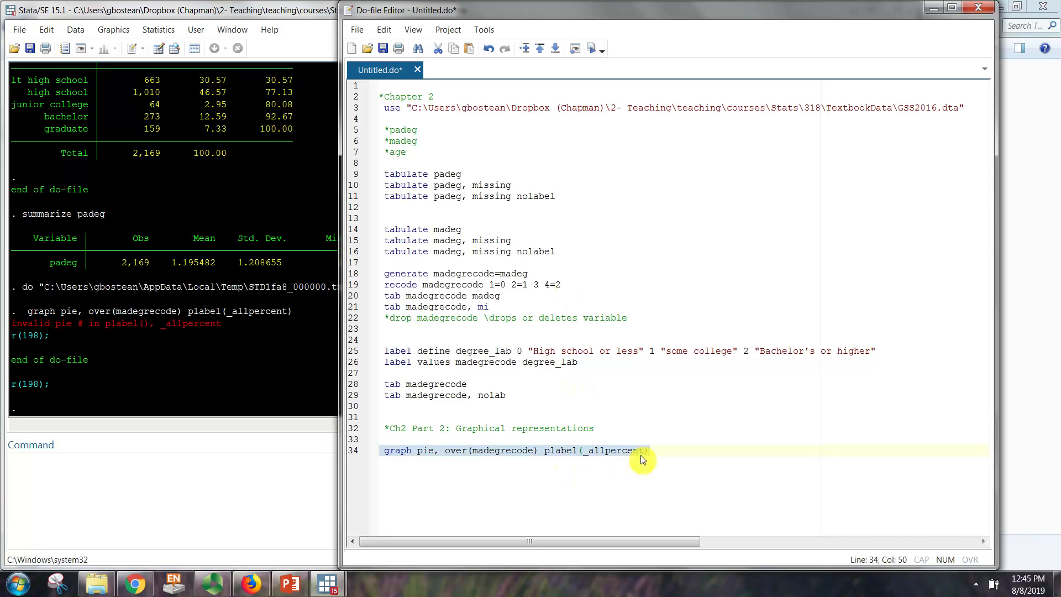
{"action": "left_click", "coordinate": [605, 452]}
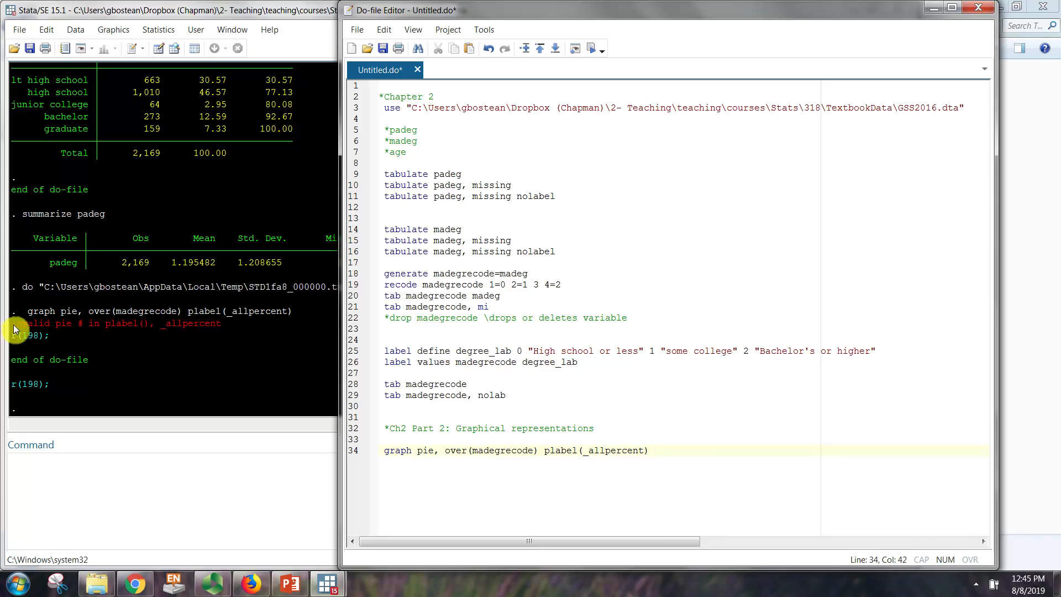
{"action": "left_click_drag", "start_coordinate": [11, 325], "coordinate": [224, 322]}
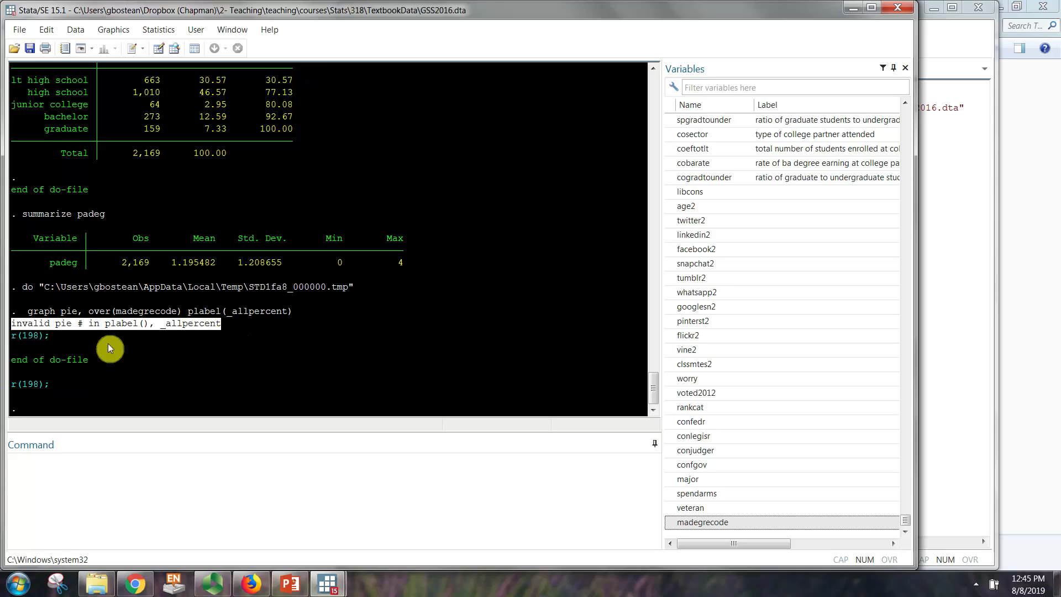
{"action": "left_click", "coordinate": [77, 333]}
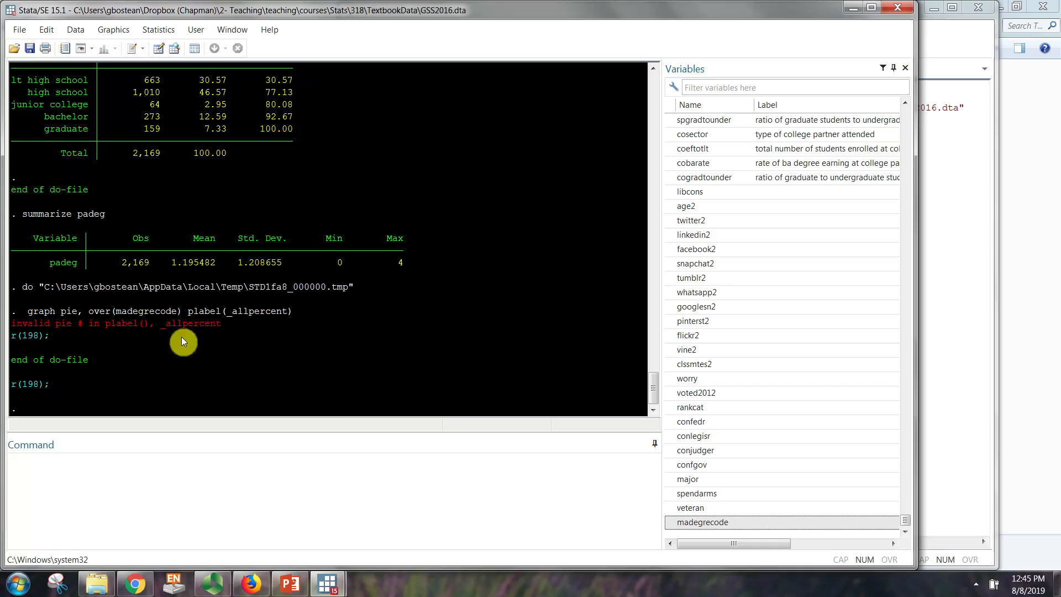
Step: Correct the pie chart command's label option to "plabel(_all percent)" in the do-file and run that line
{"action": "left_click", "coordinate": [921, 430]}
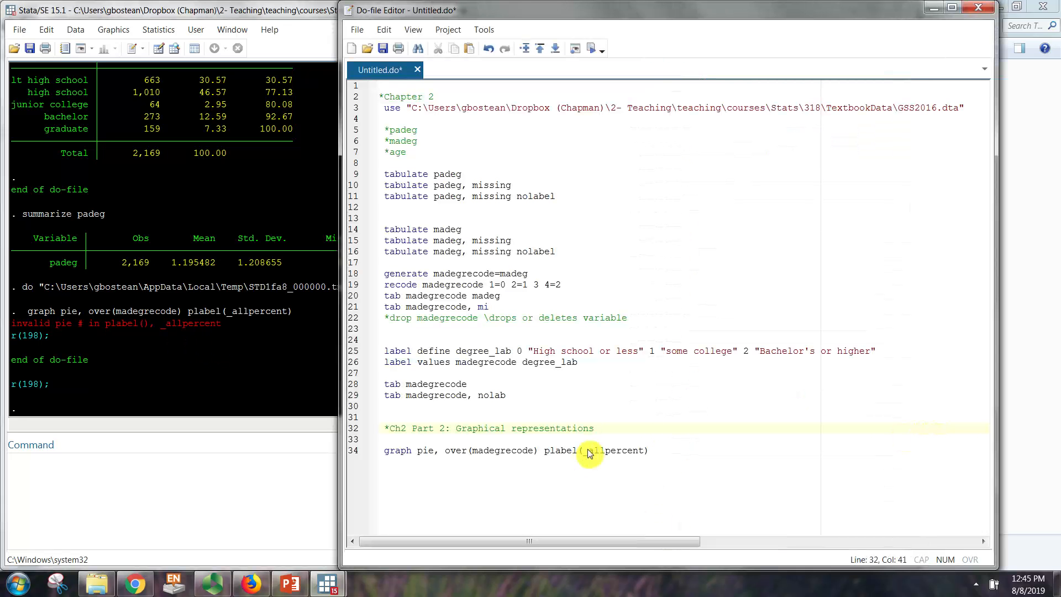
{"action": "left_click", "coordinate": [606, 451]}
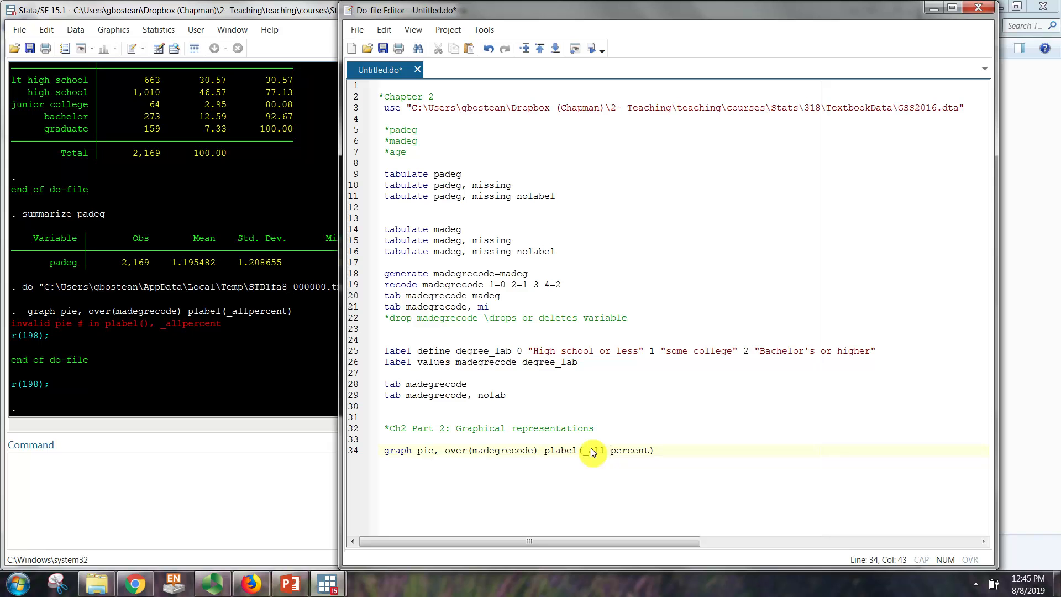
{"action": "double_click", "coordinate": [398, 451]}
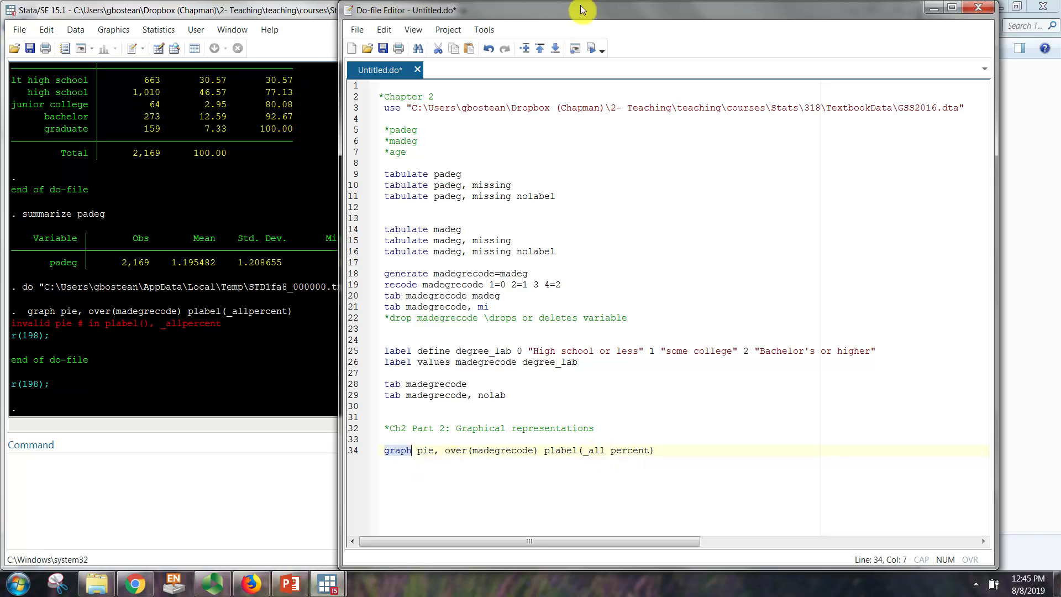
{"action": "left_click", "coordinate": [590, 53]}
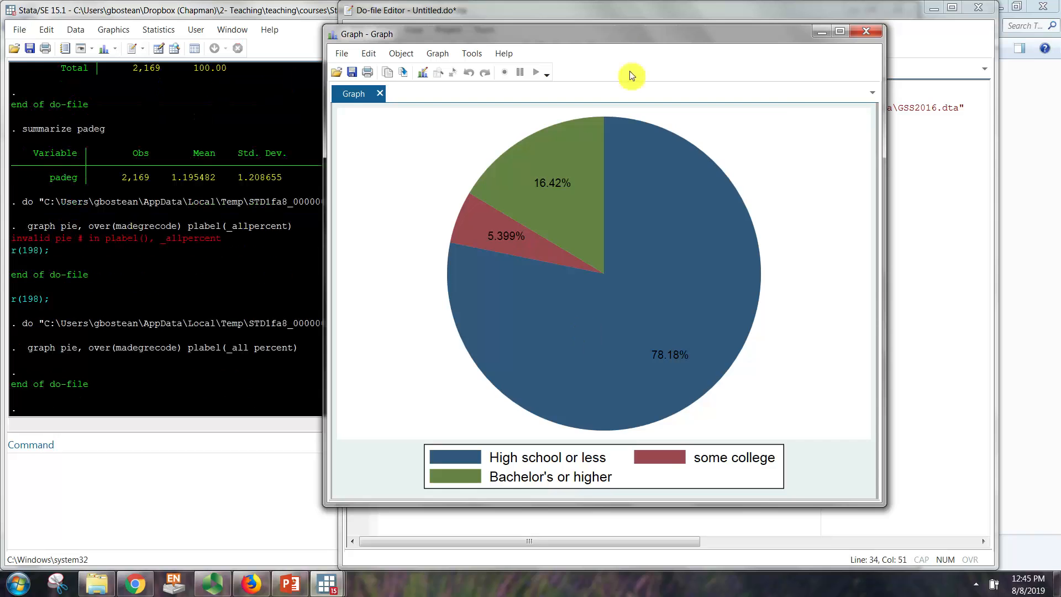
Step: Reposition and slightly enlarge the graph window to examine the pie chart's slices, percent labels and legend
{"action": "left_click_drag", "start_coordinate": [615, 38], "coordinate": [456, 60]}
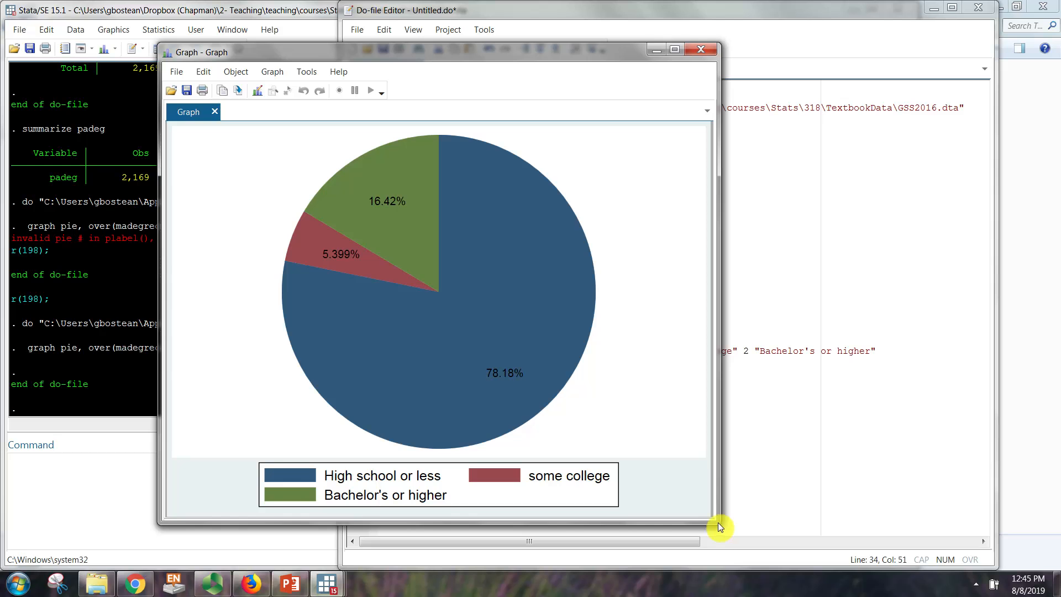
{"action": "mouse_move", "coordinate": [719, 523]}
{"action": "left_mouse_down"}
{"action": "mouse_move", "coordinate": [727, 552]}
{"action": "mouse_move", "coordinate": [730, 541]}
{"action": "left_mouse_up"}
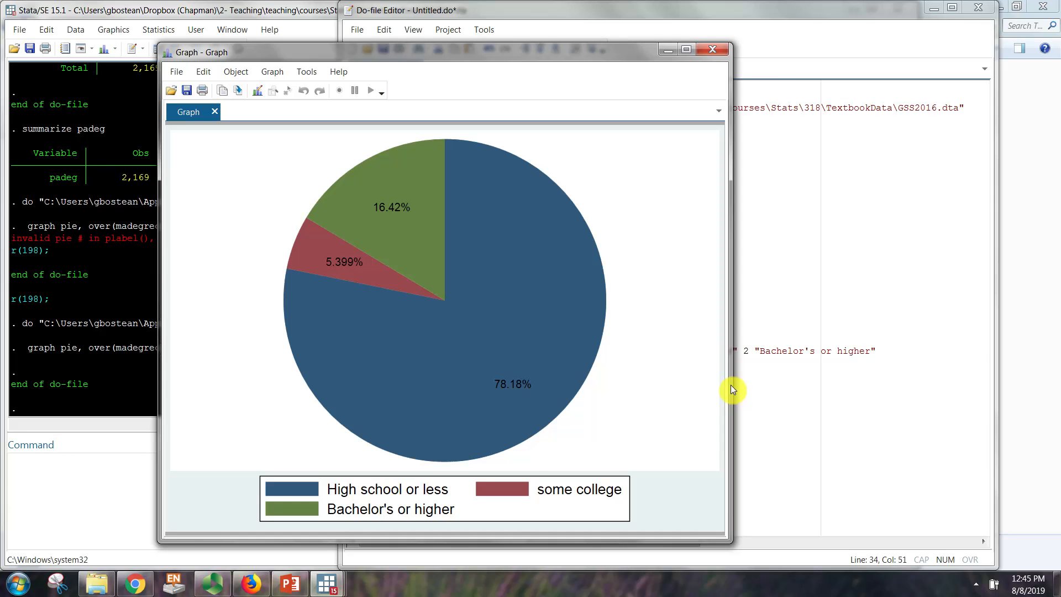
{"action": "left_click_drag", "start_coordinate": [730, 386], "coordinate": [740, 388]}
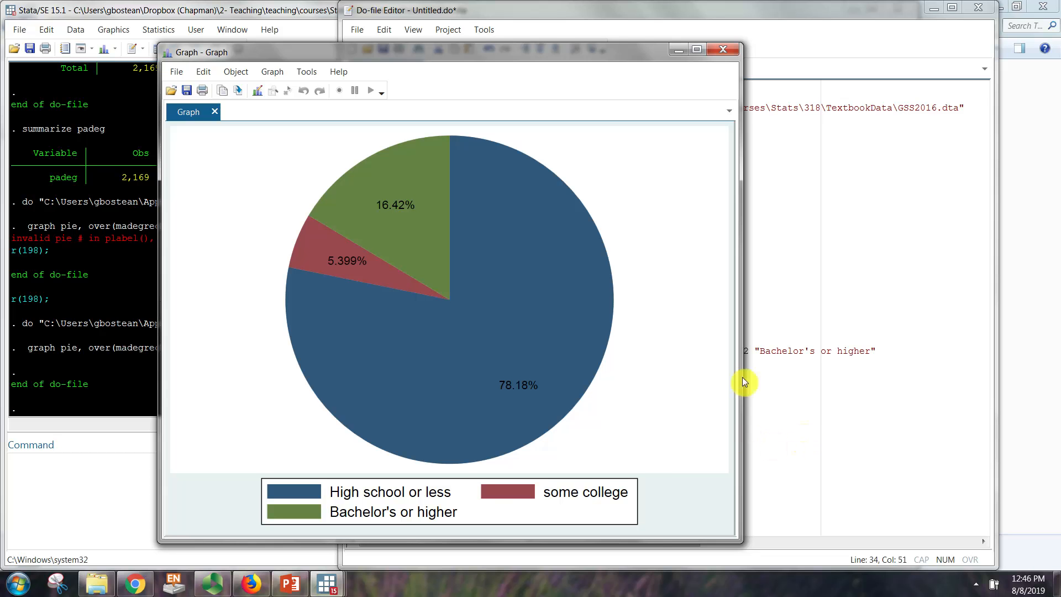
{"action": "left_click_drag", "start_coordinate": [617, 49], "coordinate": [566, 29]}
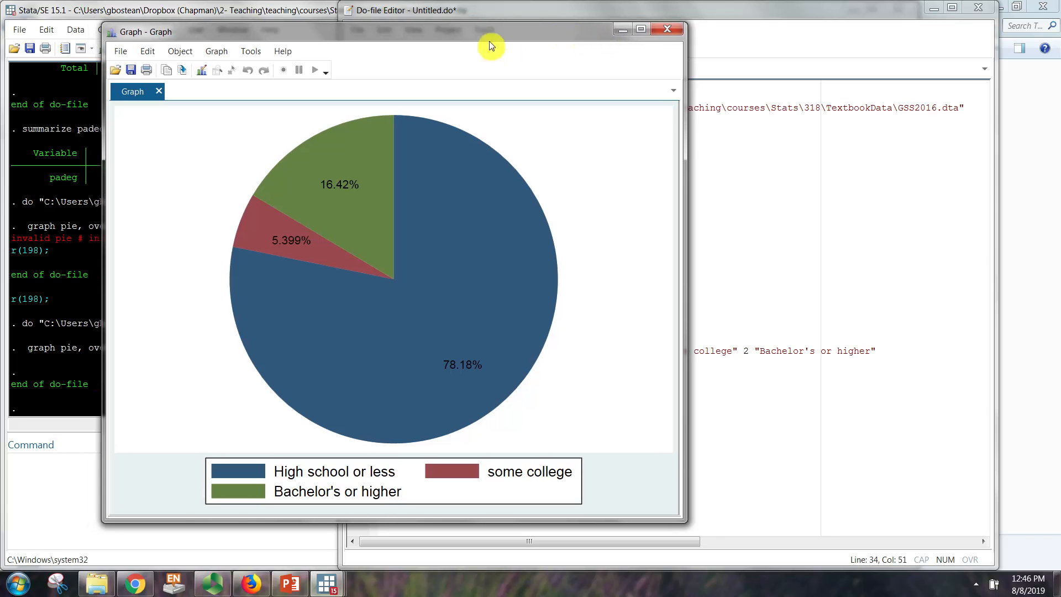
{"action": "left_click_drag", "start_coordinate": [493, 31], "coordinate": [513, 26]}
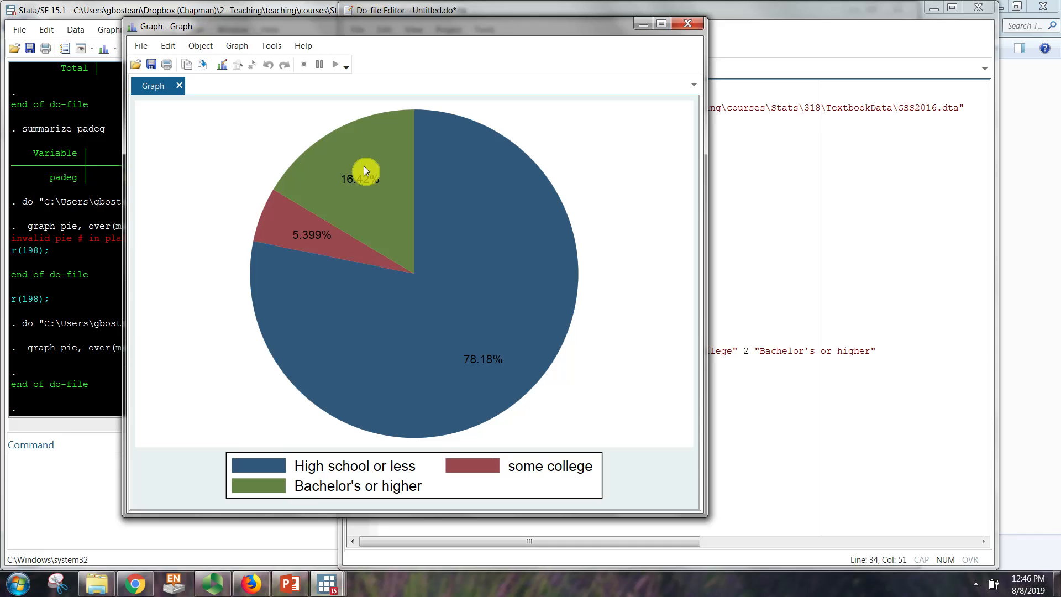
{"action": "left_click_drag", "start_coordinate": [380, 31], "coordinate": [568, 51]}
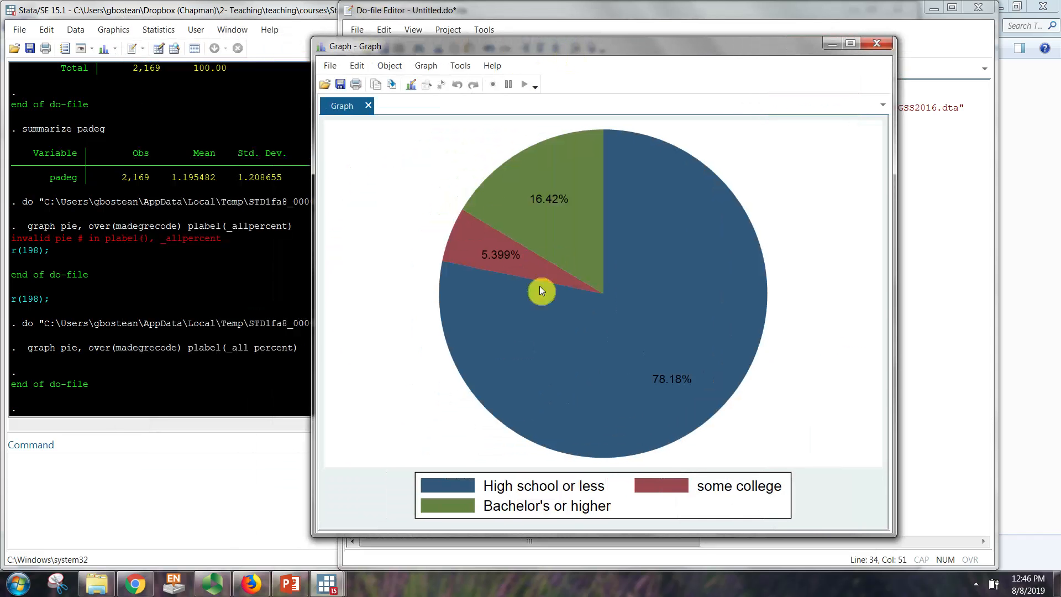
Step: Compare the pie chart's percentages with the earlier madegrecode frequency tables in the results
{"action": "left_click", "coordinate": [214, 296]}
{"action": "scroll", "coordinate": [166, 281], "scroll_direction": "up", "scroll_amount": 4}
{"action": "scroll", "coordinate": [158, 274], "scroll_direction": "up", "scroll_amount": 9}
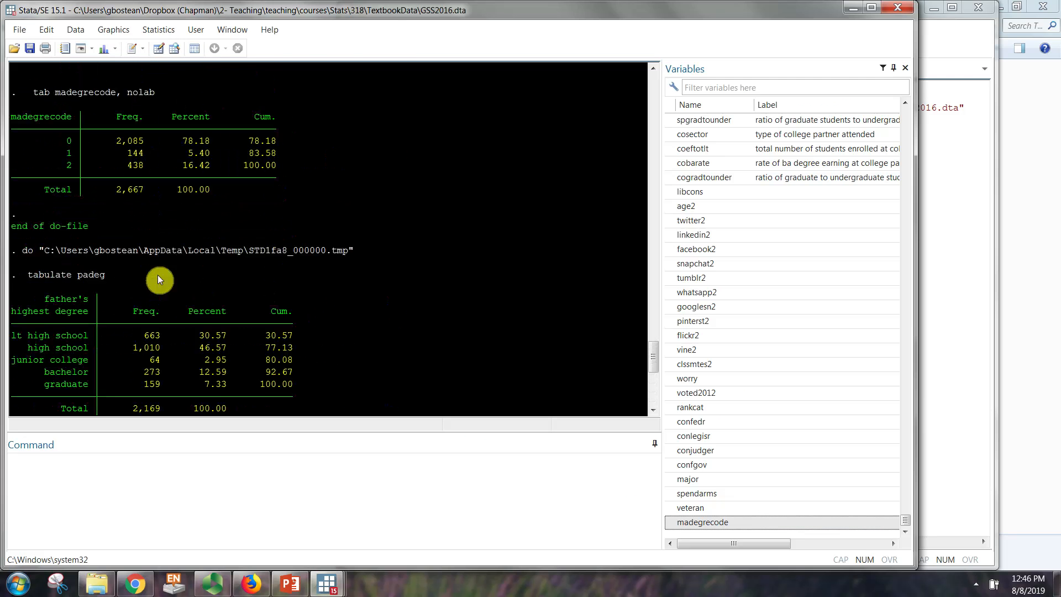
{"action": "scroll", "coordinate": [157, 275], "scroll_direction": "up", "scroll_amount": 2}
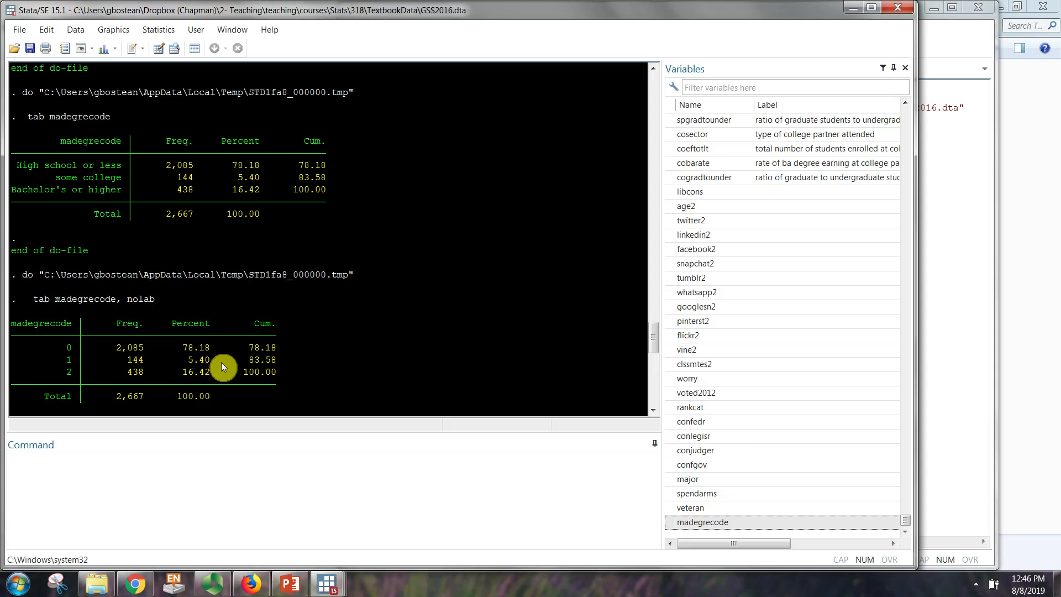
{"action": "mouse_move", "coordinate": [337, 587]}
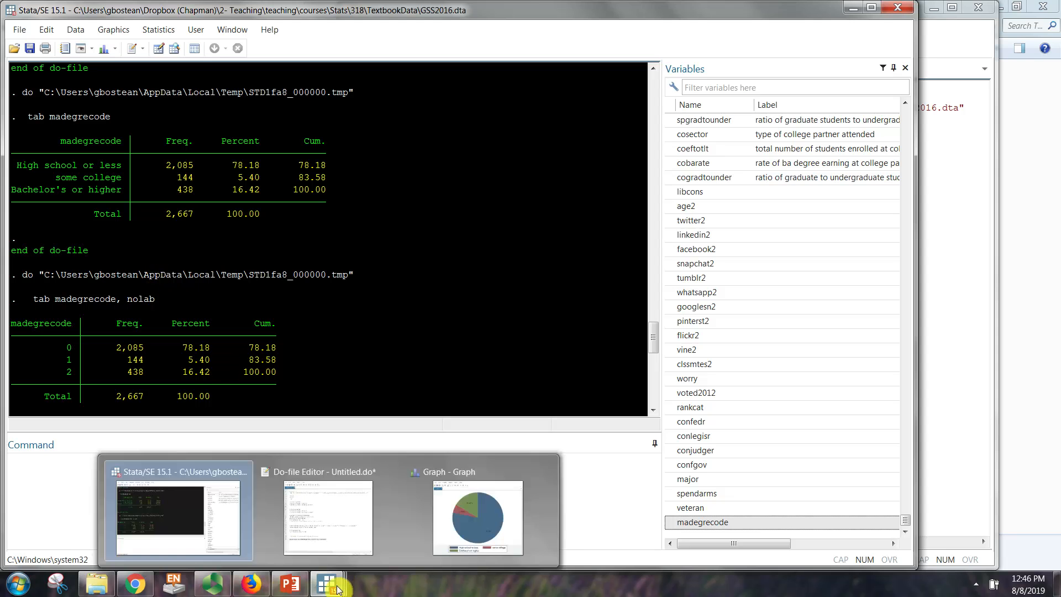
{"action": "left_click", "coordinate": [455, 533]}
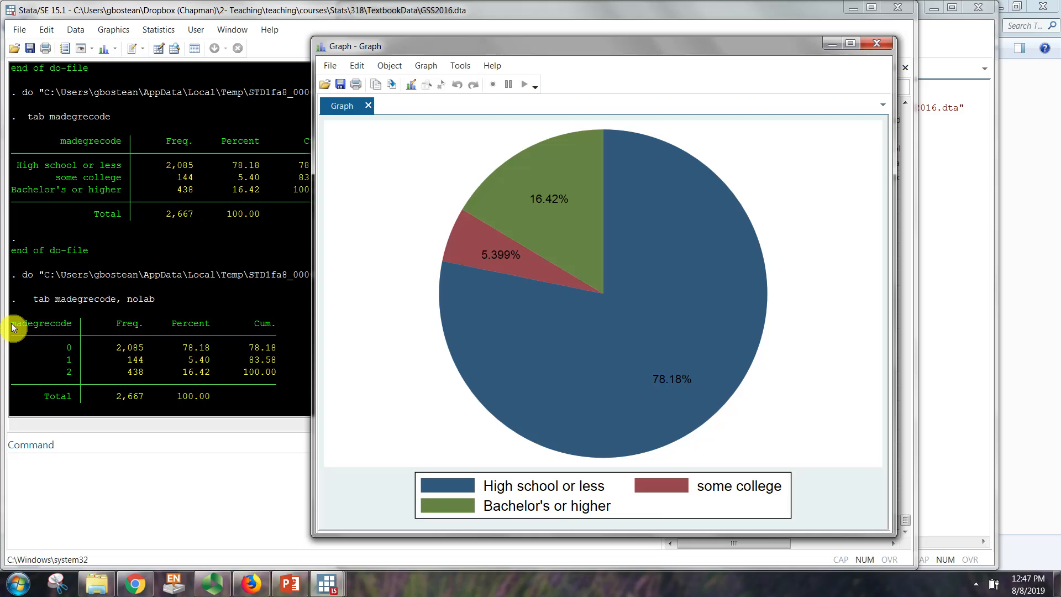
{"action": "left_click_drag", "start_coordinate": [12, 327], "coordinate": [287, 407]}
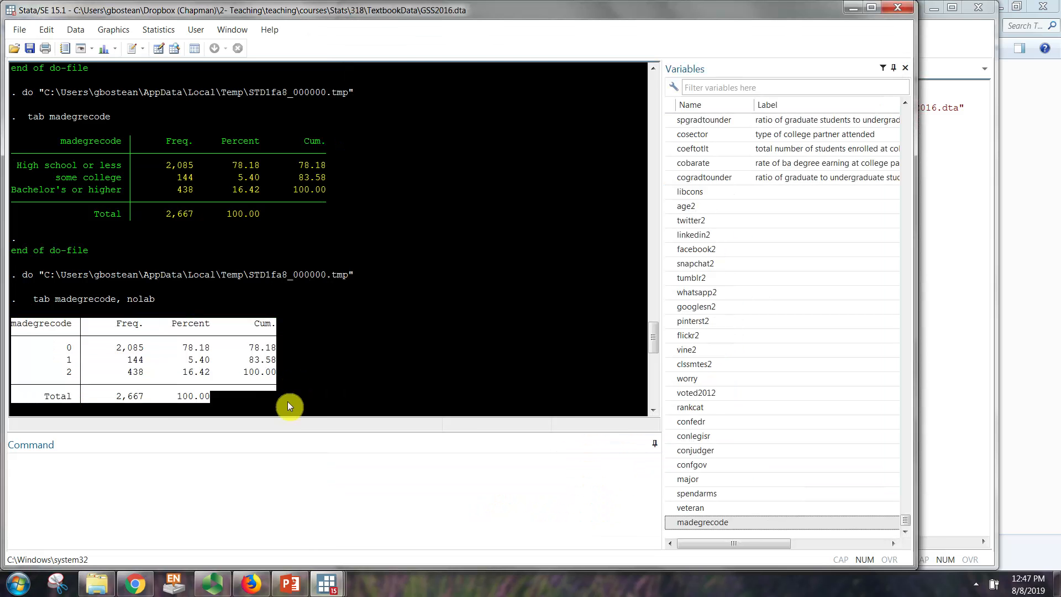
{"action": "left_click", "coordinate": [137, 400]}
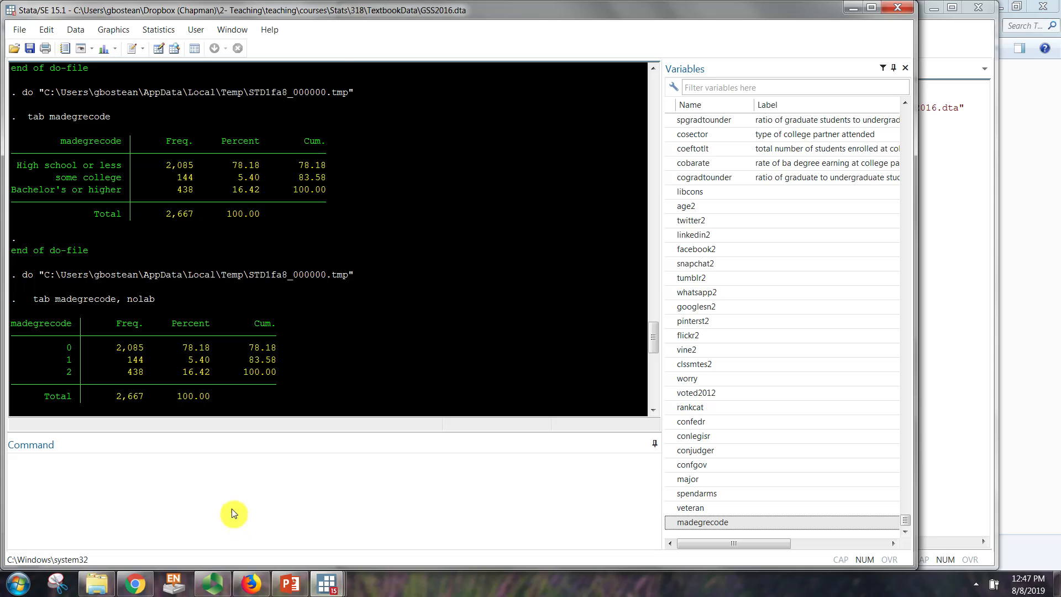
Step: Run the "tab madegrecode, mi" line from the do-file
{"action": "left_click", "coordinate": [952, 457]}
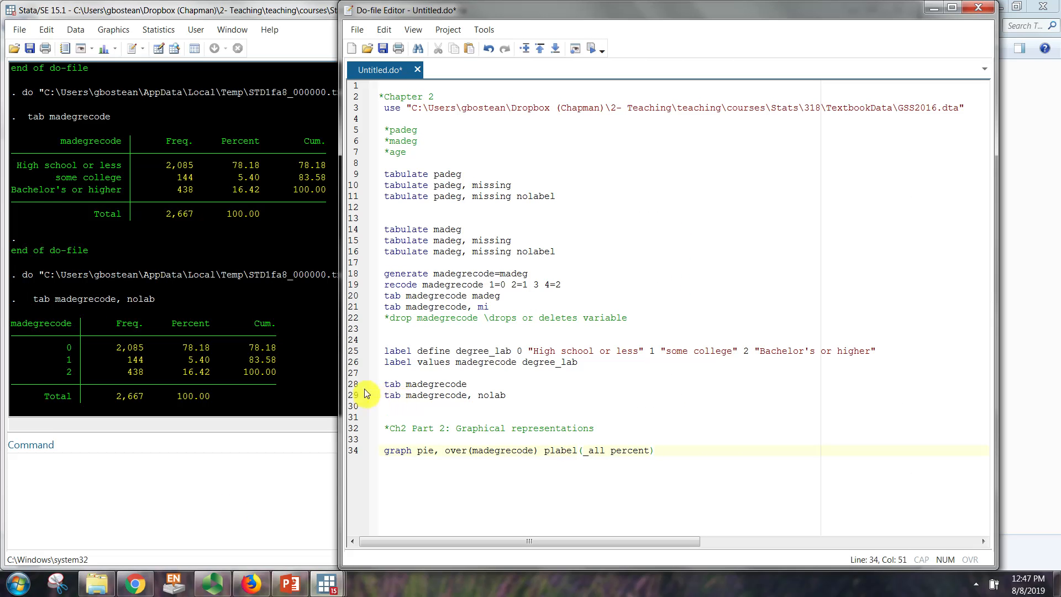
{"action": "left_click", "coordinate": [359, 304]}
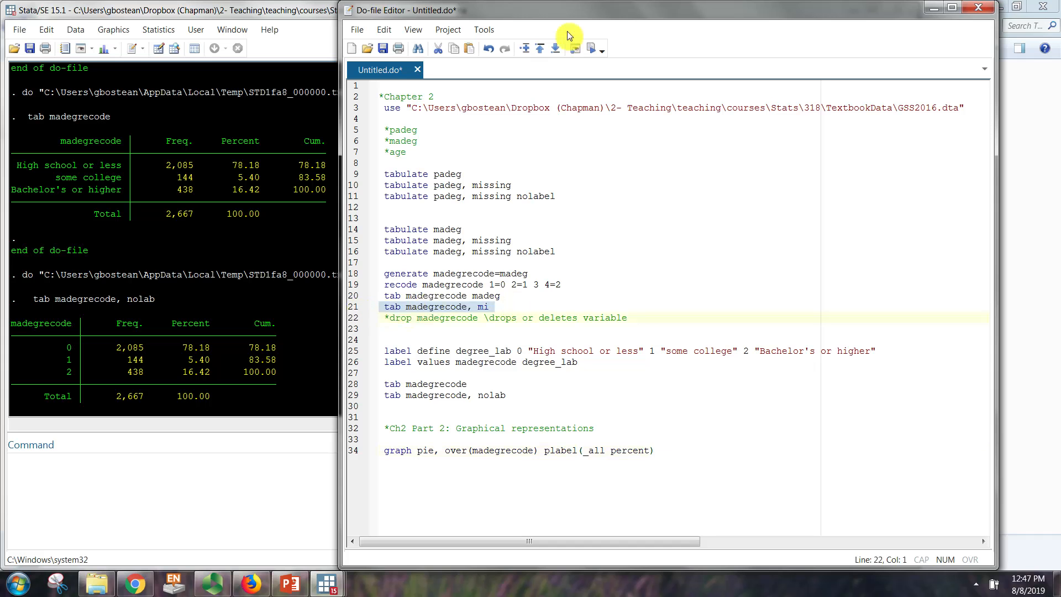
{"action": "left_click", "coordinate": [590, 53]}
Step: Compare the missing-values row of the new madegrecode table with the categories shown in the pie chart
{"action": "left_click", "coordinate": [105, 347]}
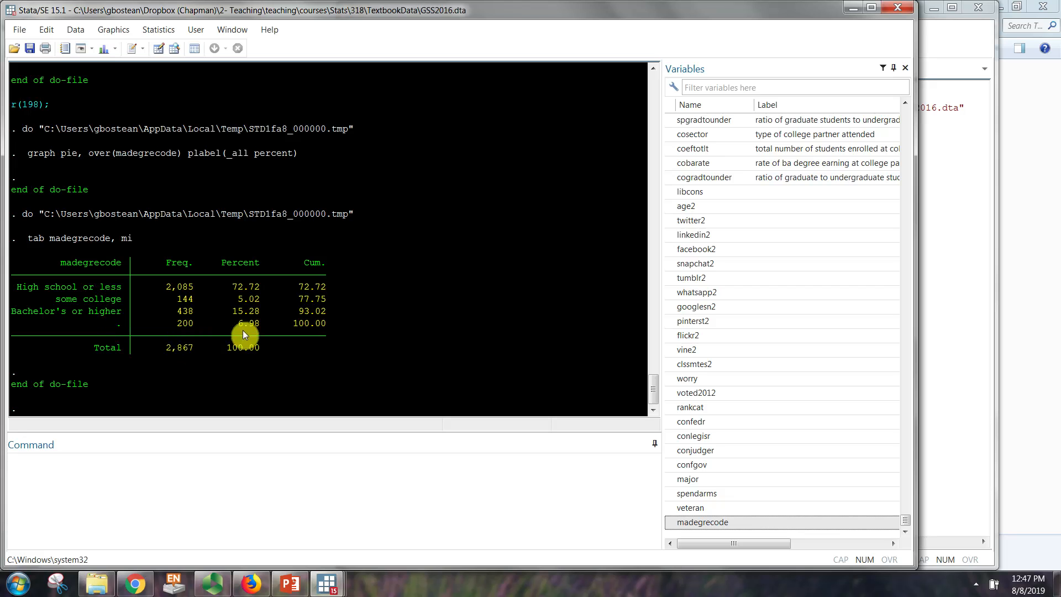
{"action": "mouse_move", "coordinate": [328, 583]}
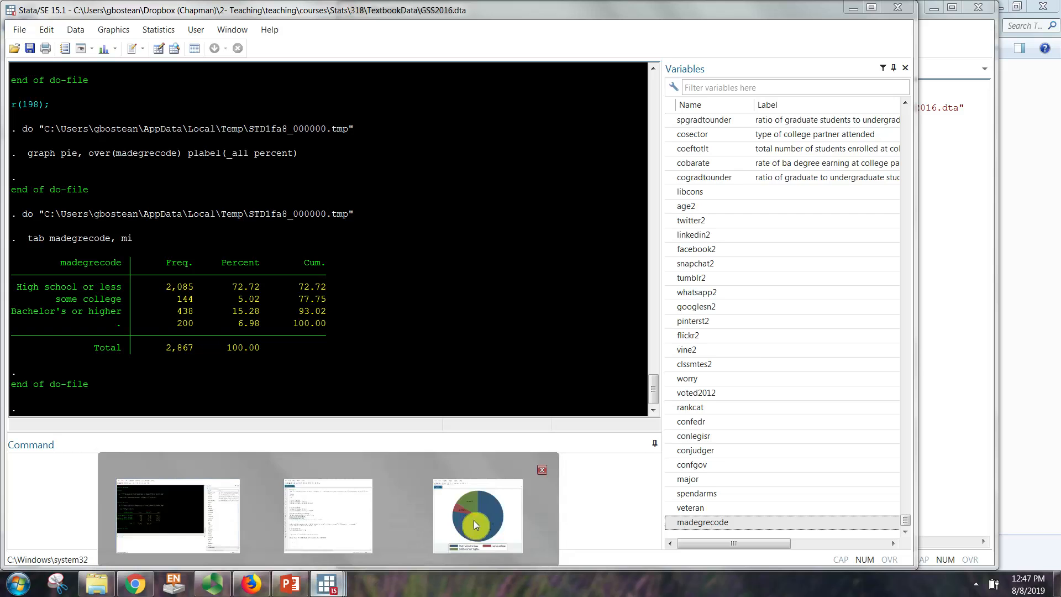
{"action": "left_click", "coordinate": [473, 519]}
{"action": "left_click_drag", "start_coordinate": [409, 42], "coordinate": [454, 36]}
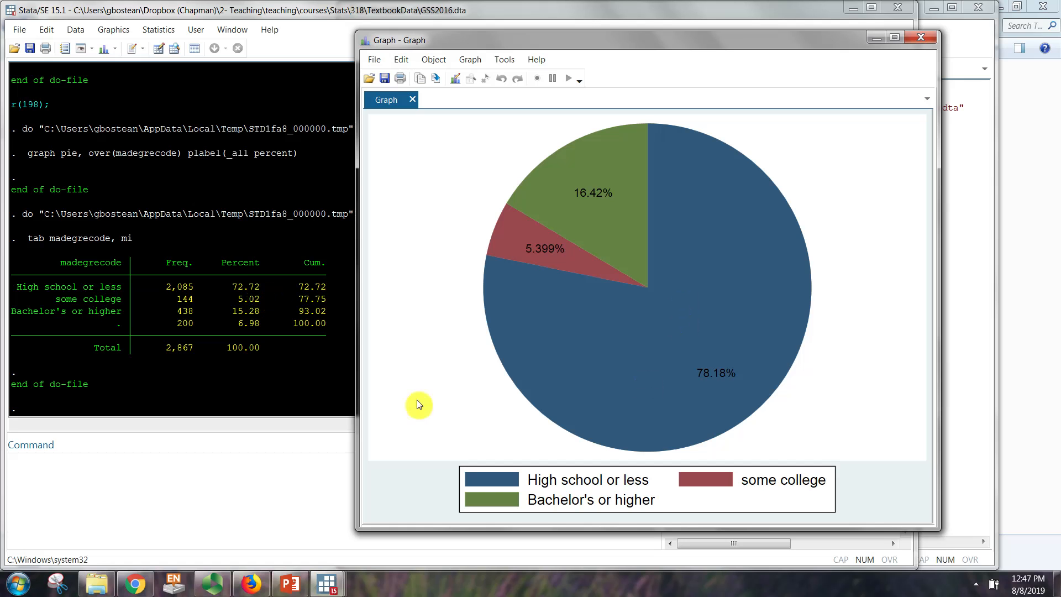
{"action": "left_click_drag", "start_coordinate": [100, 325], "coordinate": [328, 325]}
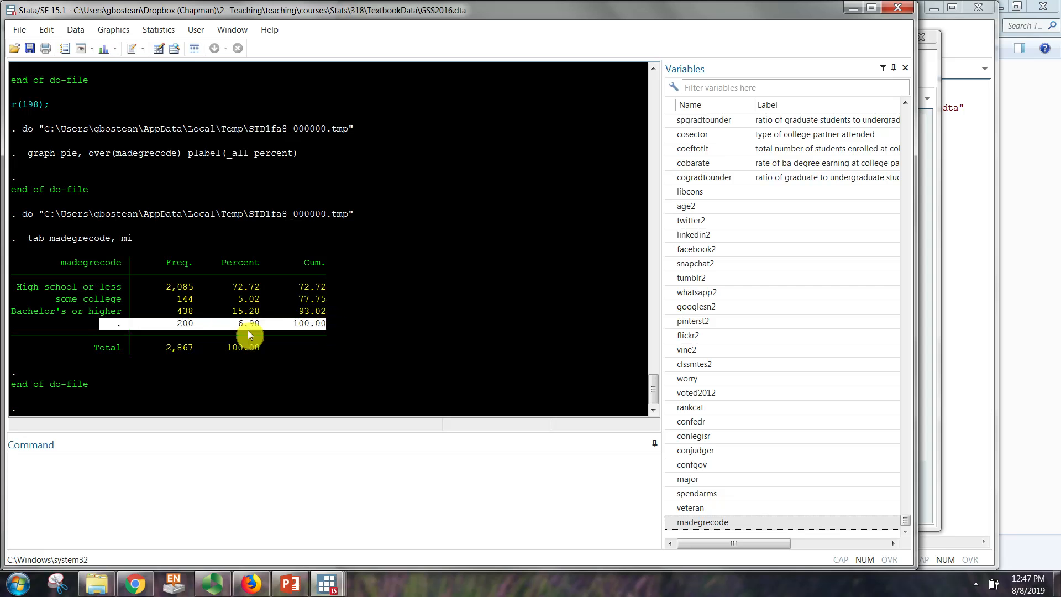
{"action": "left_click", "coordinate": [136, 333]}
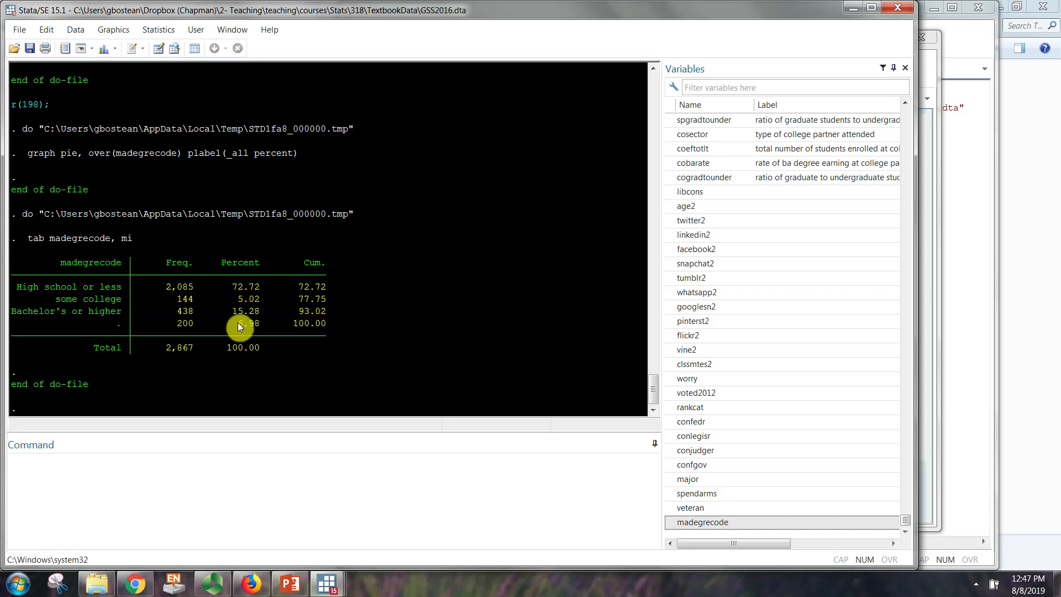
{"action": "left_click", "coordinate": [406, 511]}
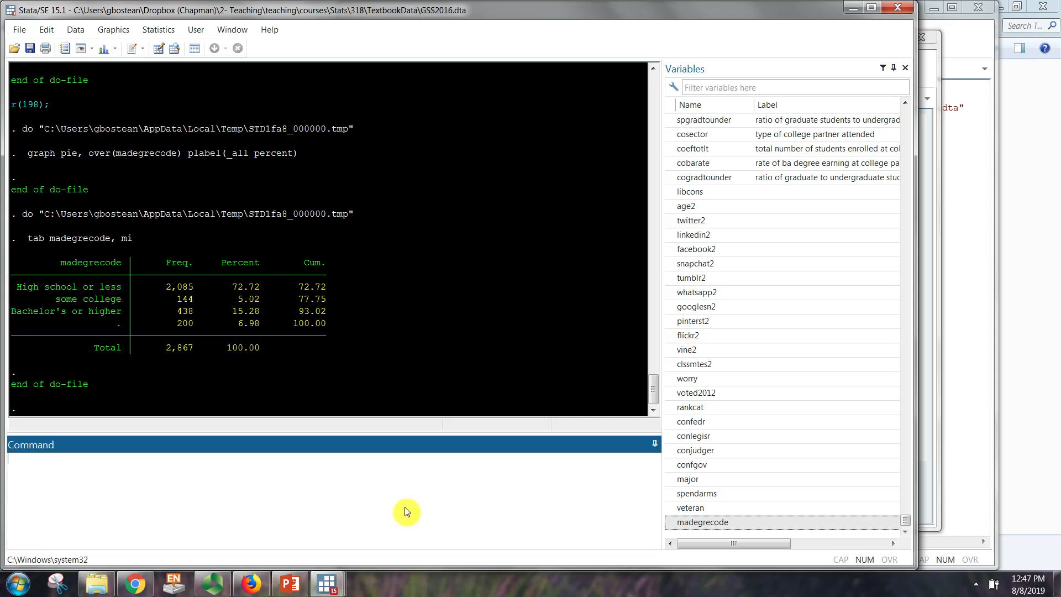
Step: Duplicate the graph pie line below the original in the do-file, leaving a blank line between them
{"action": "left_click", "coordinate": [938, 402]}
{"action": "left_click", "coordinate": [965, 442]}
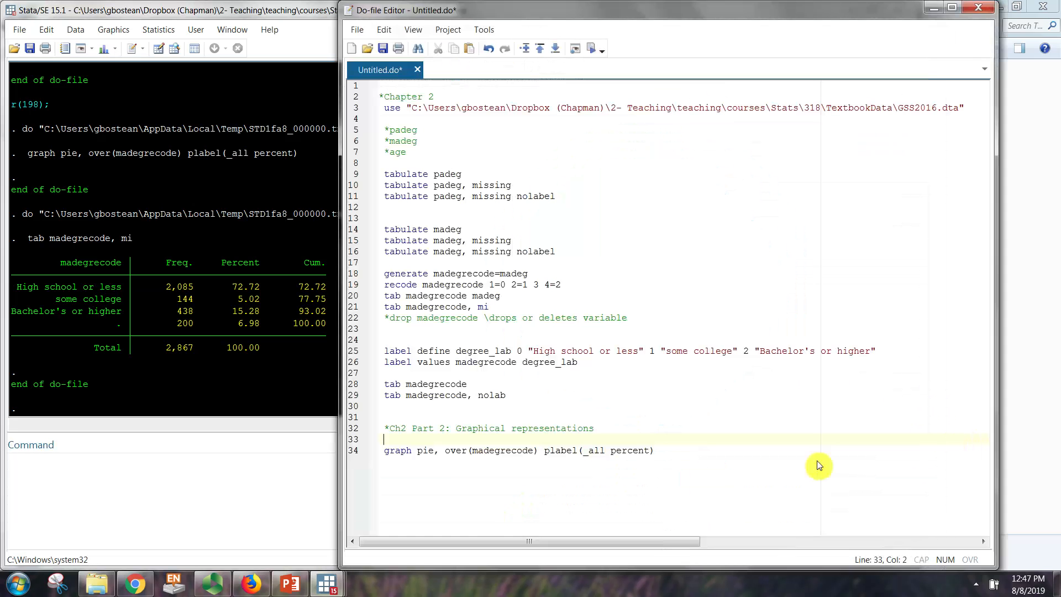
{"action": "left_click_drag", "start_coordinate": [685, 456], "coordinate": [394, 468]}
{"action": "key", "text": "ctrl+c"}
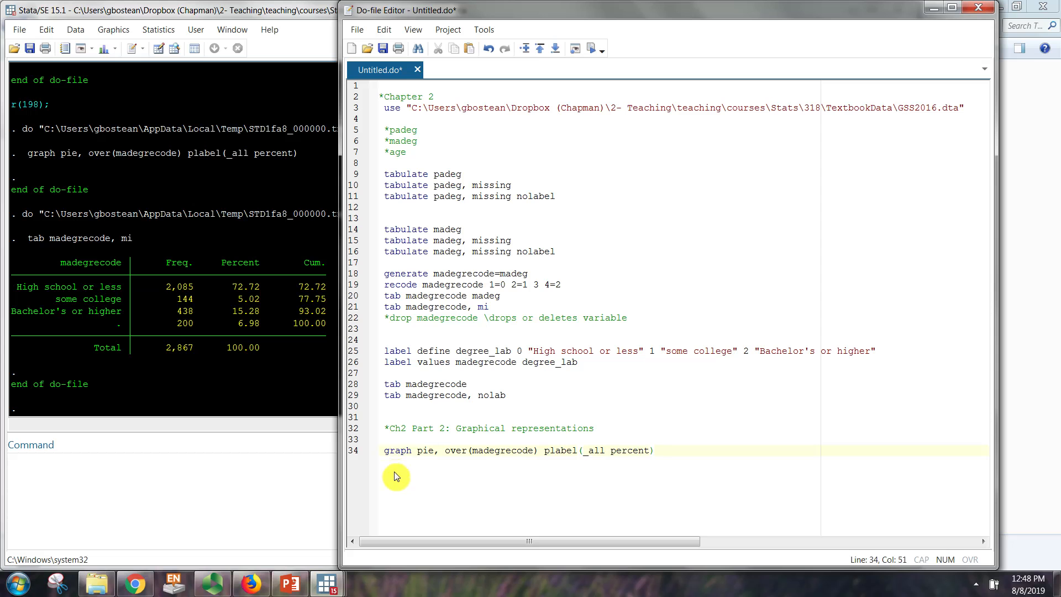
{"action": "key", "text": "Return"}
{"action": "key", "text": "ctrl+v"}
Step: Replace madegrecode with padeg as the over() variable in the copied graph command
{"action": "left_click_drag", "start_coordinate": [473, 474], "coordinate": [481, 476]}
{"action": "key", "text": "Right"}
{"action": "key", "text": "Right"}
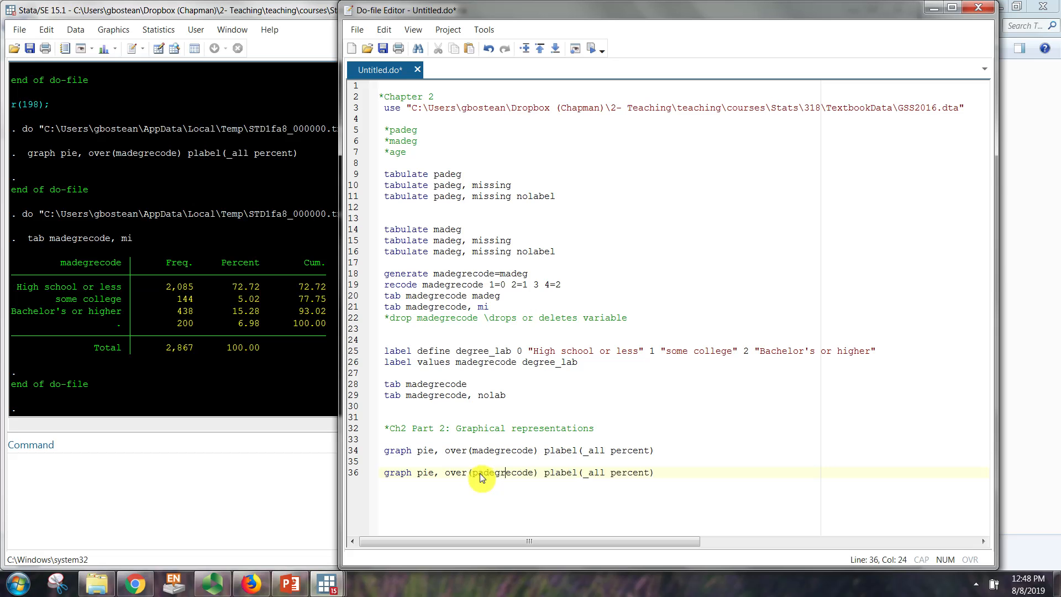
{"action": "key", "text": "Delete"}
{"action": "key", "text": "Delete"}
{"action": "key", "text": "Delete"}
{"action": "key", "text": "Delete"}
{"action": "key", "text": "Delete"}
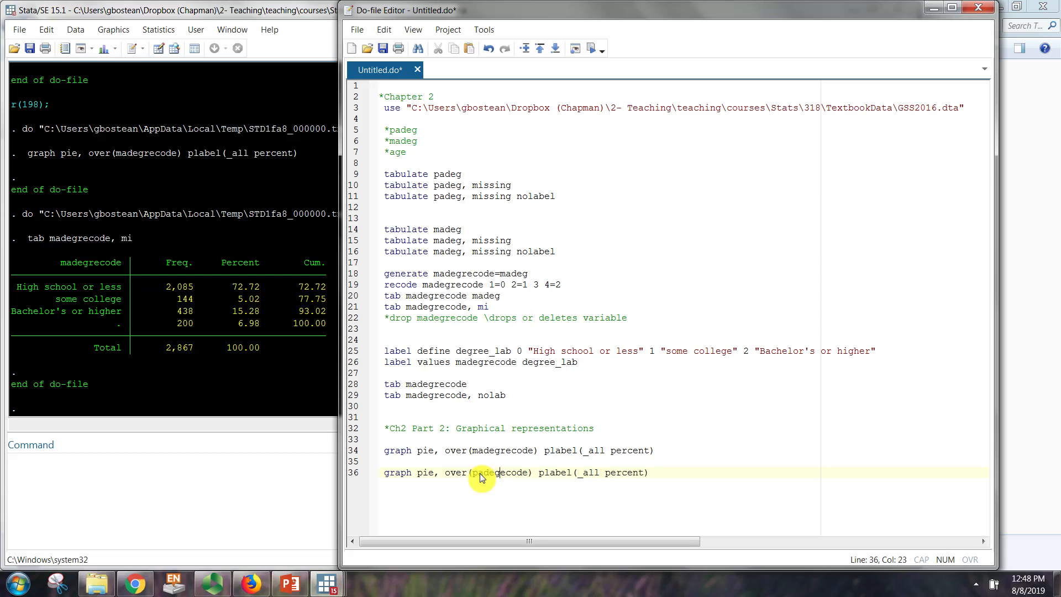
{"action": "key", "text": "BackSpace"}
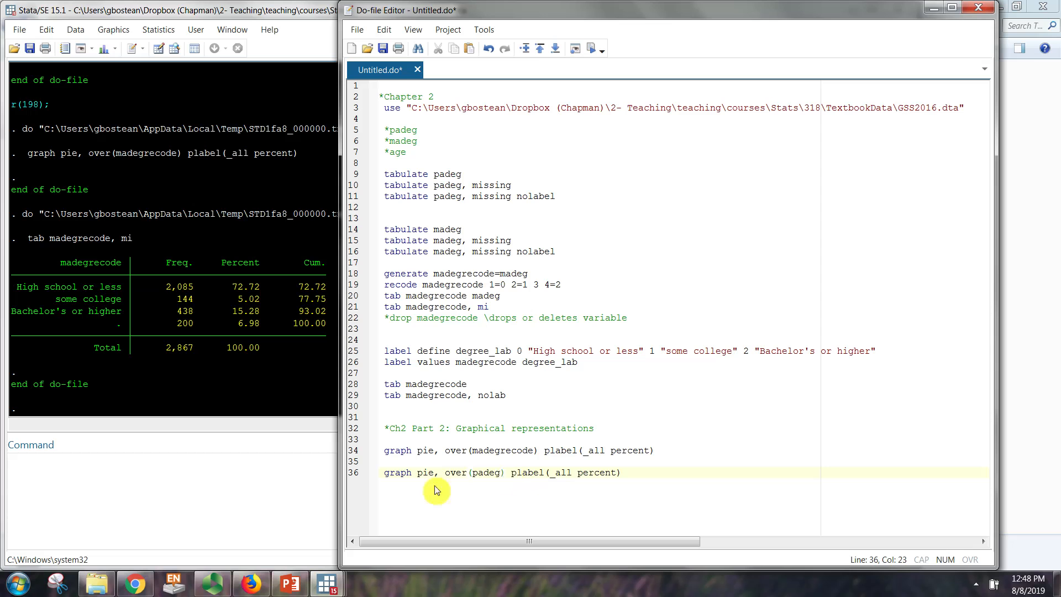
Step: Change the copied command to "graph bar, over(padeg)" without the plabel option, run it and examine the bar chart
{"action": "double_click", "coordinate": [421, 472]}
{"action": "type", "text": "bar"}
{"action": "left_click_drag", "start_coordinate": [513, 473], "coordinate": [621, 476]}
{"action": "key", "text": "Delete"}
{"action": "triple_click", "coordinate": [391, 474]}
{"action": "left_click", "coordinate": [590, 48]}
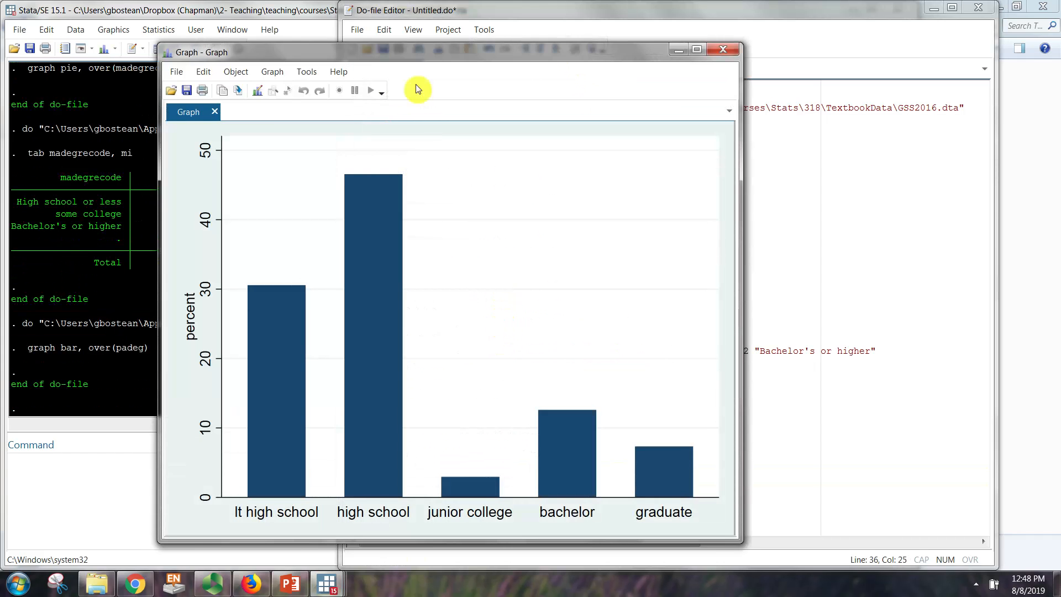
{"action": "left_click_drag", "start_coordinate": [424, 58], "coordinate": [556, 32]}
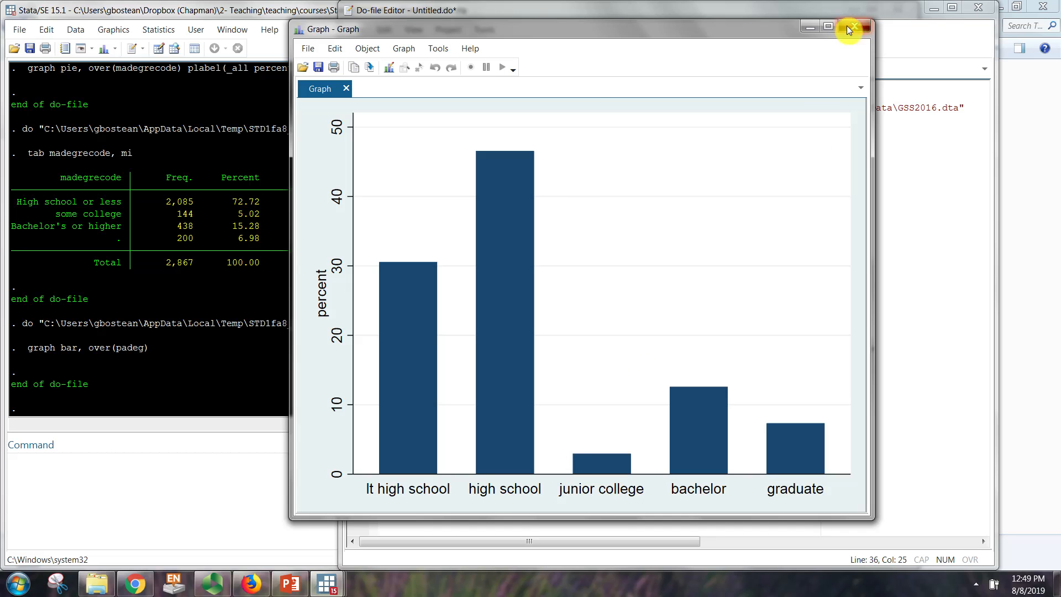
Step: Add the command "summarize age" on a new line below the bar chart command and run it
{"action": "left_click", "coordinate": [432, 500]}
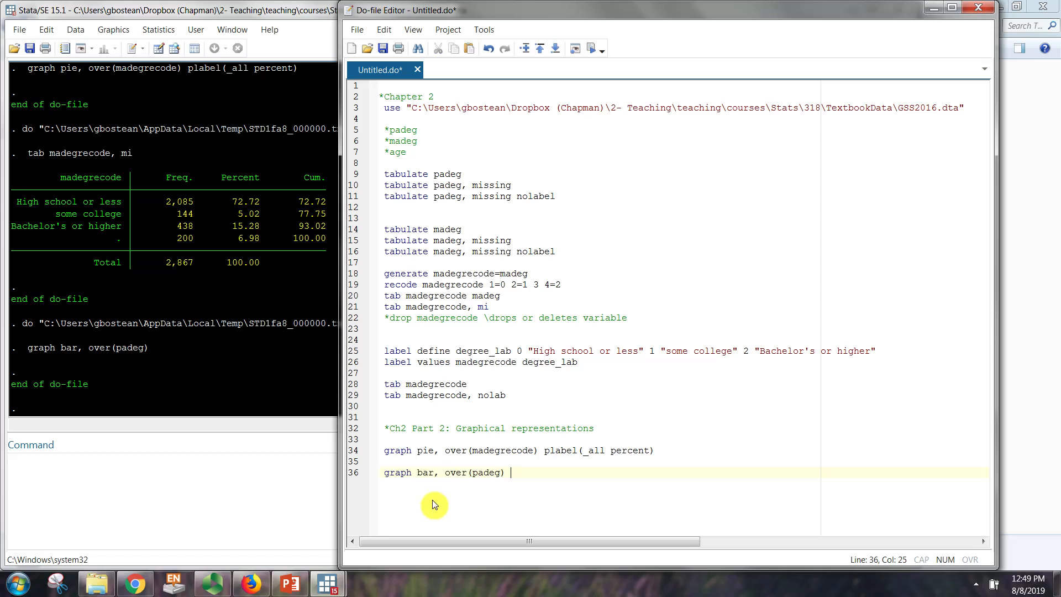
{"action": "key", "text": "Return"}
{"action": "key", "text": "Return"}
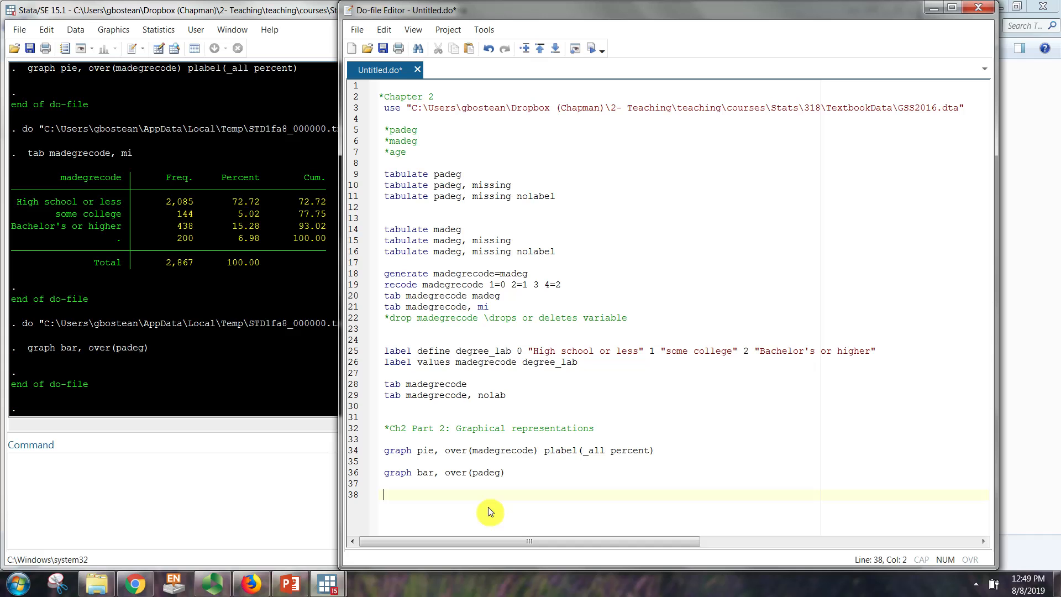
{"action": "type", "text": "summarize age"}
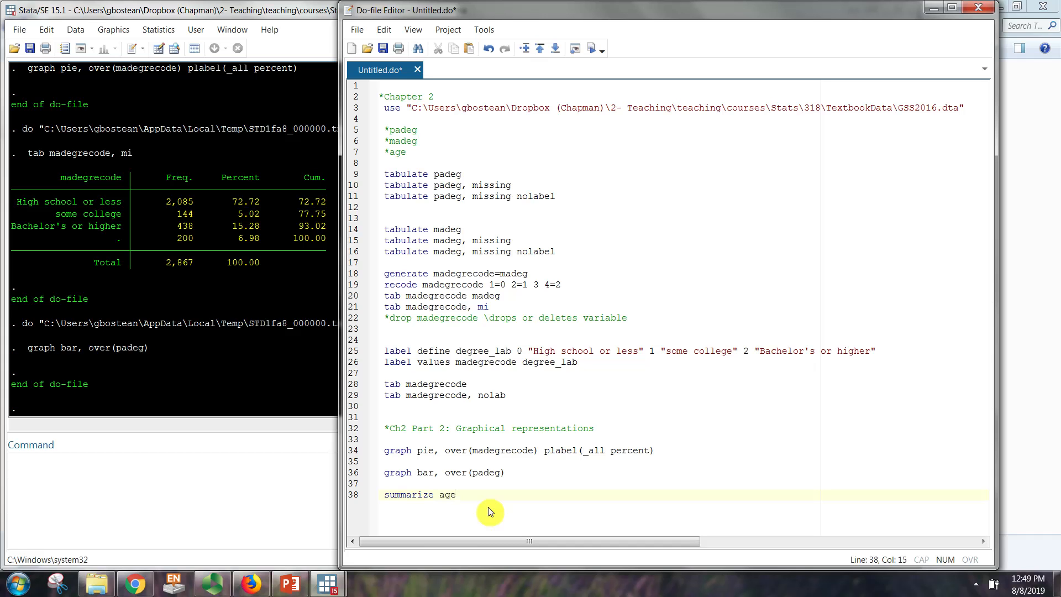
{"action": "double_click", "coordinate": [421, 495]}
{"action": "left_click", "coordinate": [597, 52]}
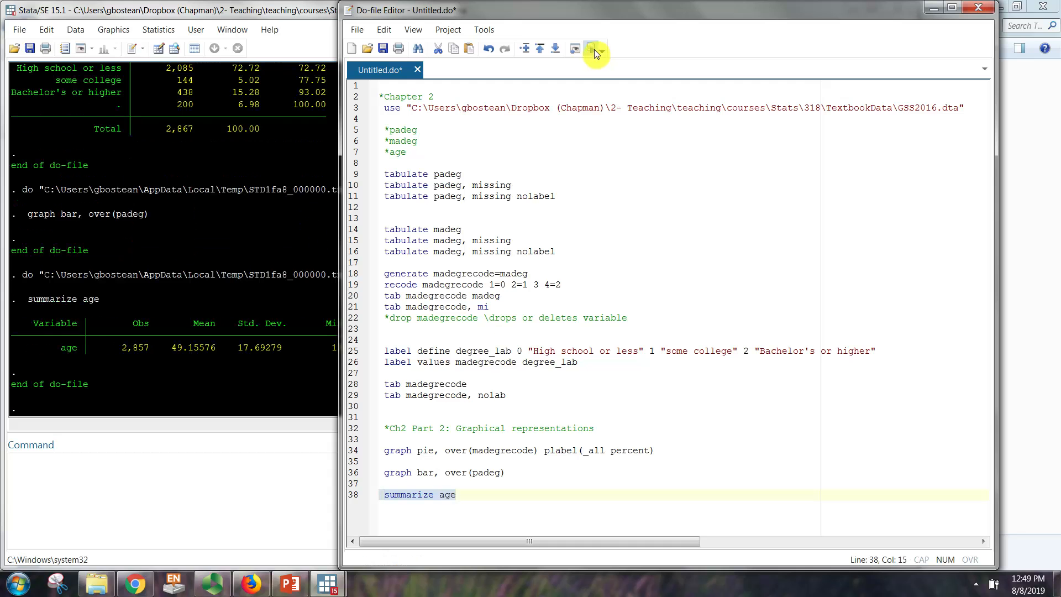
Step: Examine the minimum, maximum, mean and standard deviation in the age summary
{"action": "left_click", "coordinate": [221, 350]}
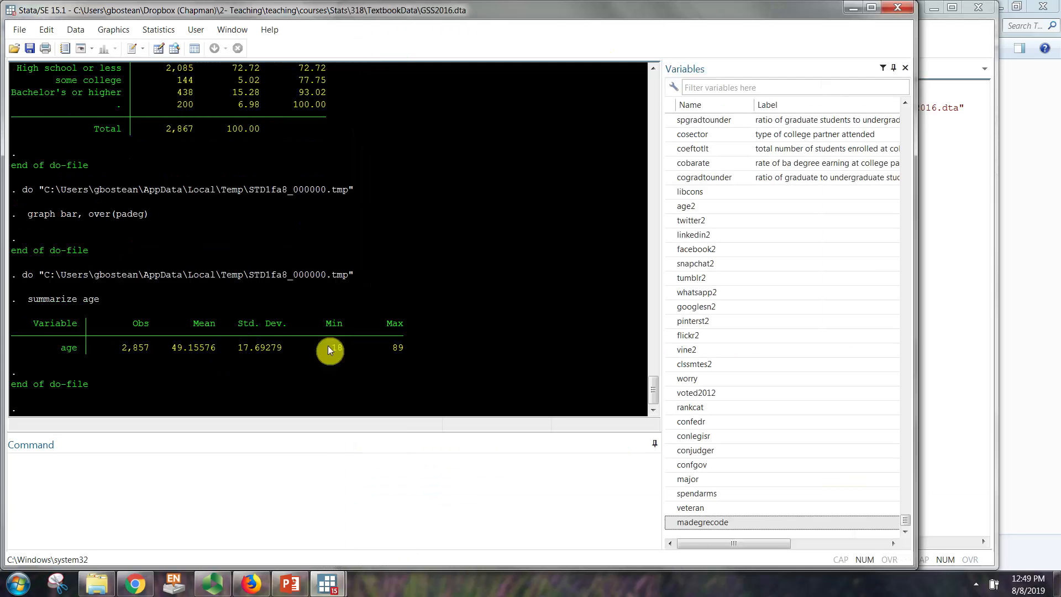
{"action": "left_click_drag", "start_coordinate": [327, 344], "coordinate": [409, 346]}
{"action": "left_click", "coordinate": [410, 378]}
{"action": "left_click", "coordinate": [210, 351]}
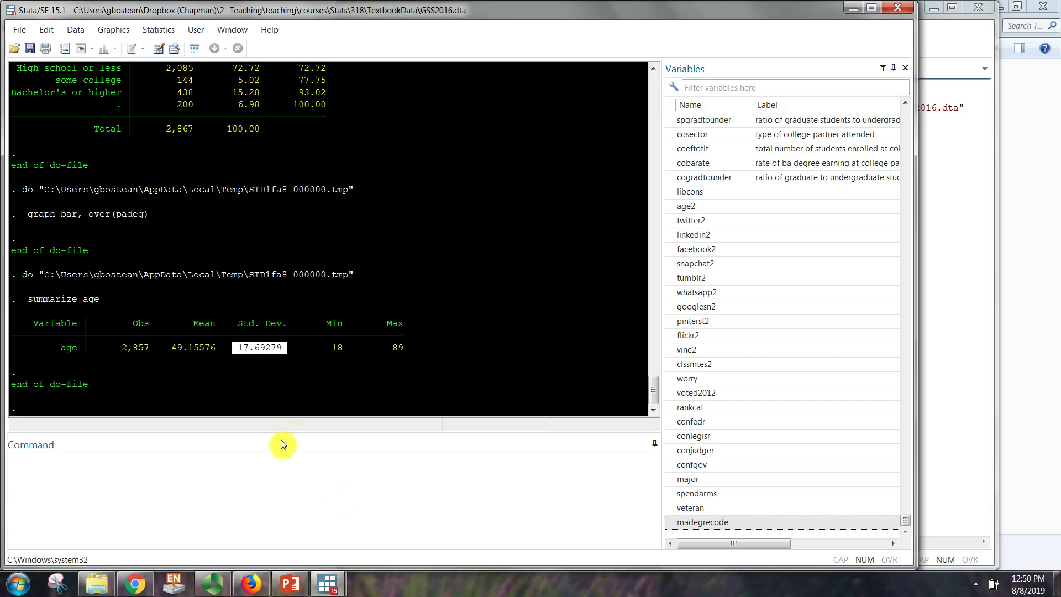
{"action": "left_click", "coordinate": [269, 360]}
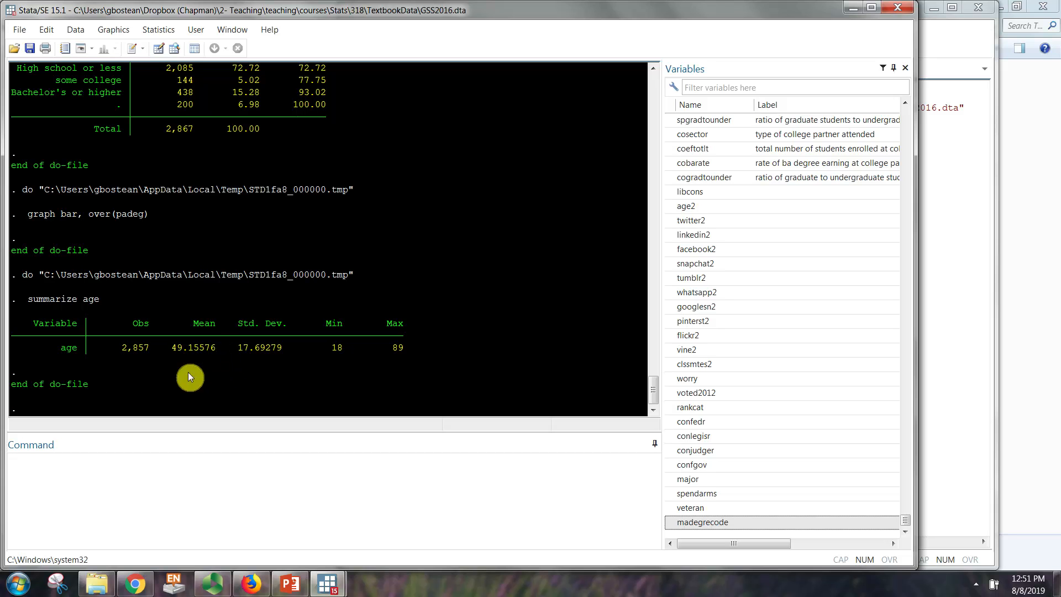
Step: Run "display 49.15576+17.69279" to add one standard deviation to the mean age
{"action": "left_click", "coordinate": [156, 500]}
{"action": "type", "text": "display"}
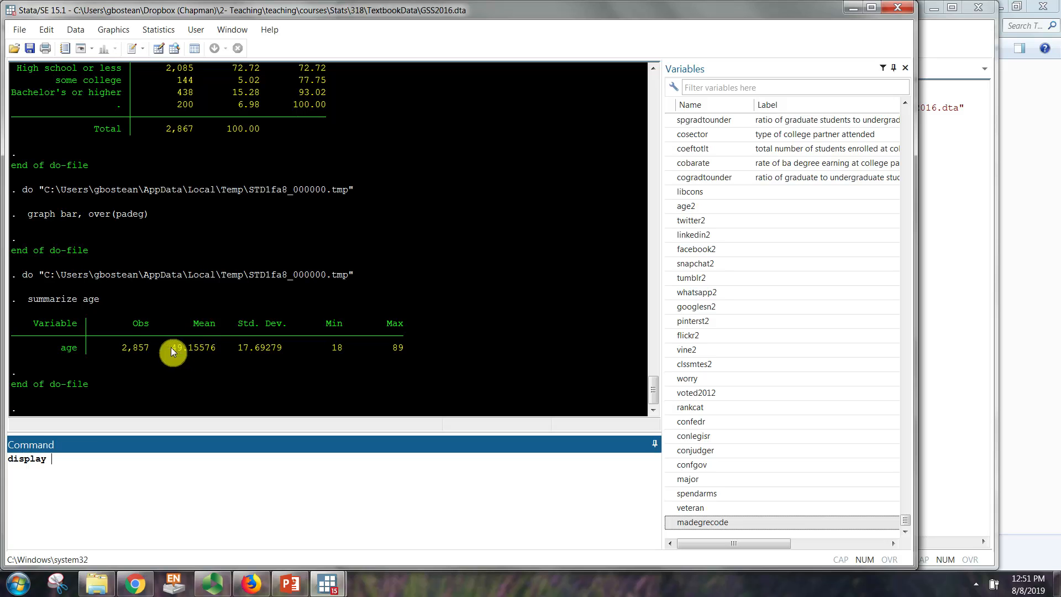
{"action": "left_click_drag", "start_coordinate": [171, 349], "coordinate": [282, 350]}
{"action": "key", "text": "ctrl+c"}
{"action": "left_click", "coordinate": [177, 461]}
{"action": "type", "text": "49.15576"}
{"action": "left_click", "coordinate": [133, 461]}
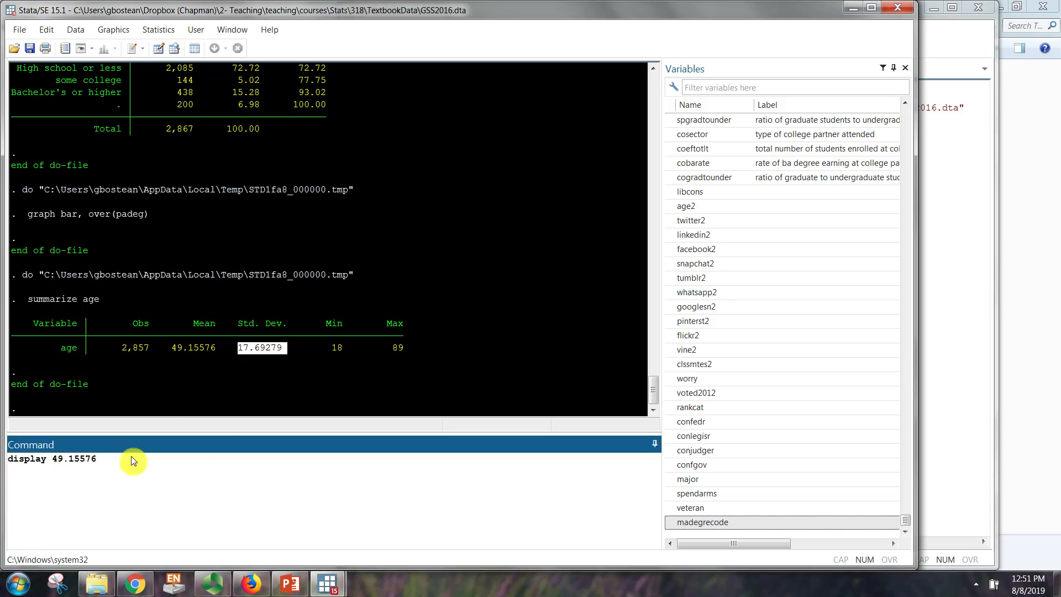
{"action": "type", "text": "+"}
{"action": "key", "text": "ctrl+v"}
{"action": "key", "text": "Return"}
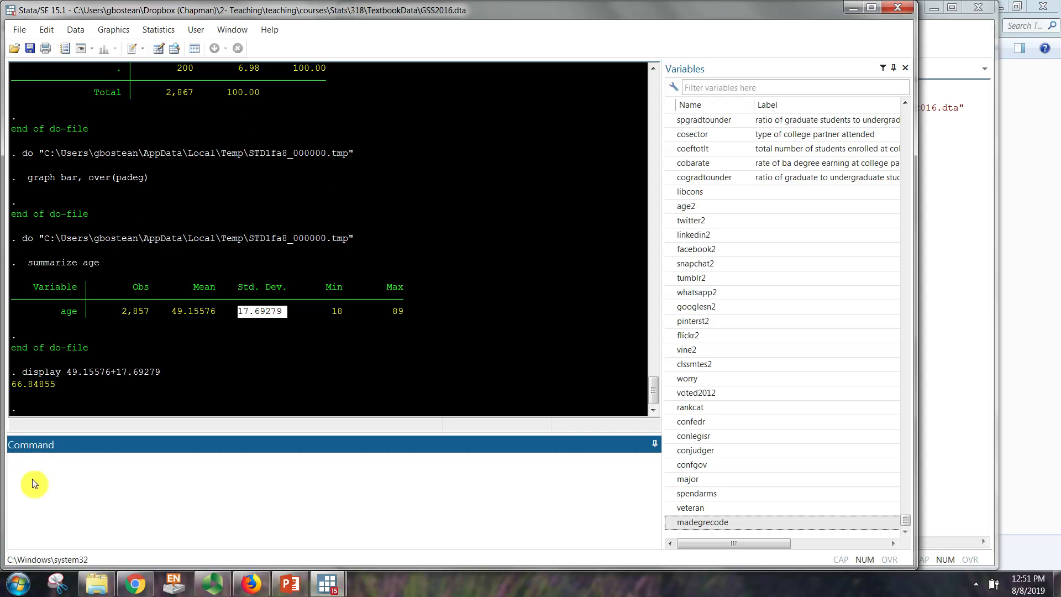
Step: Recall the last display command, change the plus to a minus and run "display 49.15576-17.69279"
{"action": "key", "text": "Page_Up"}
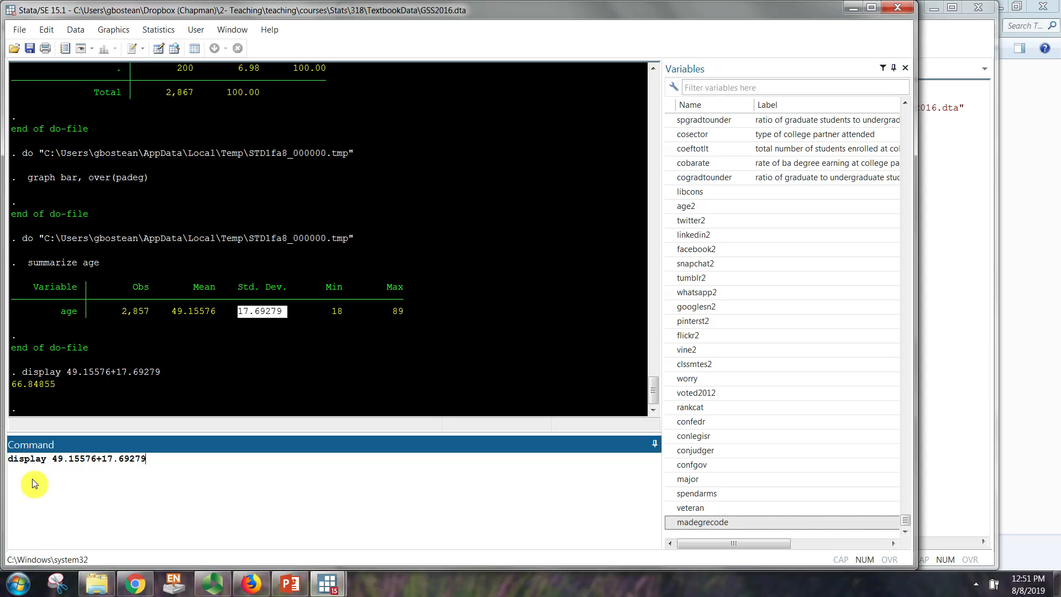
{"action": "left_click", "coordinate": [94, 460]}
{"action": "key", "text": "Delete"}
{"action": "type", "text": "-"}
{"action": "left_click", "coordinate": [147, 497]}
{"action": "key", "text": "Return"}
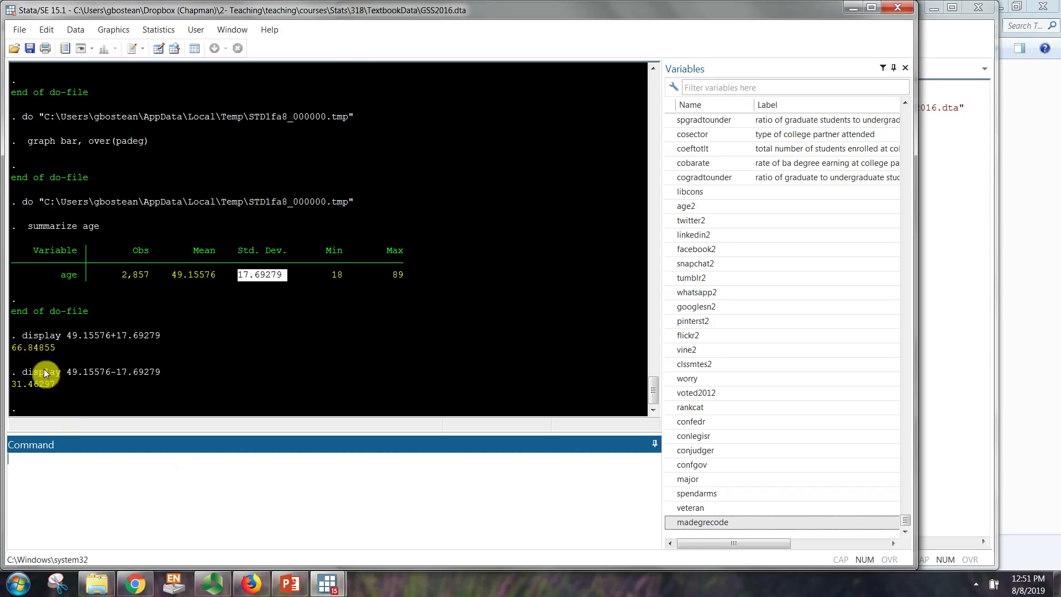
Step: Examine the two display results as the range of one standard deviation around the mean age
{"action": "left_click", "coordinate": [169, 265]}
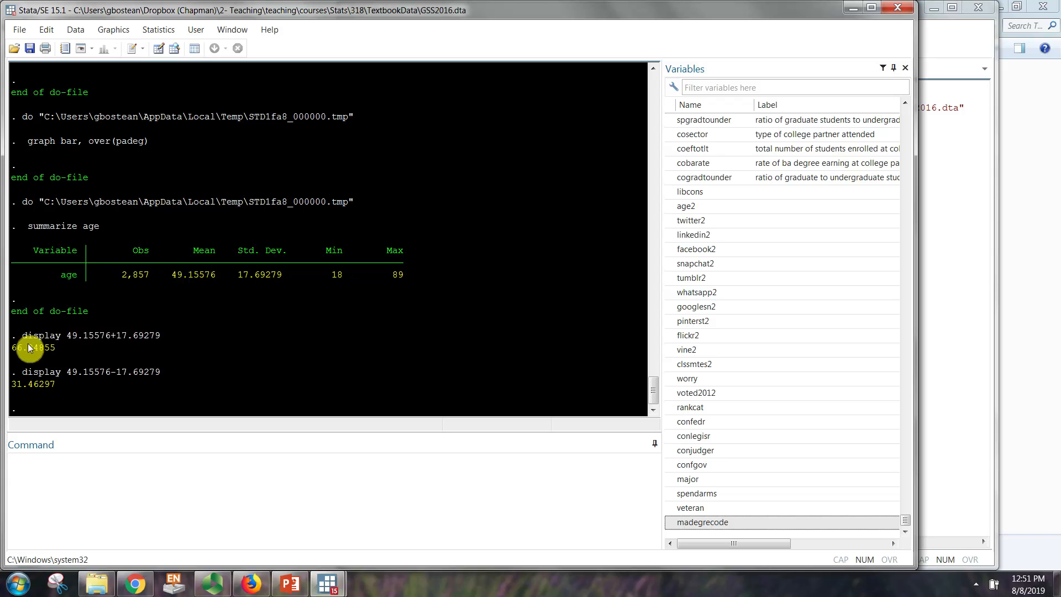
{"action": "left_click_drag", "start_coordinate": [13, 348], "coordinate": [58, 354]}
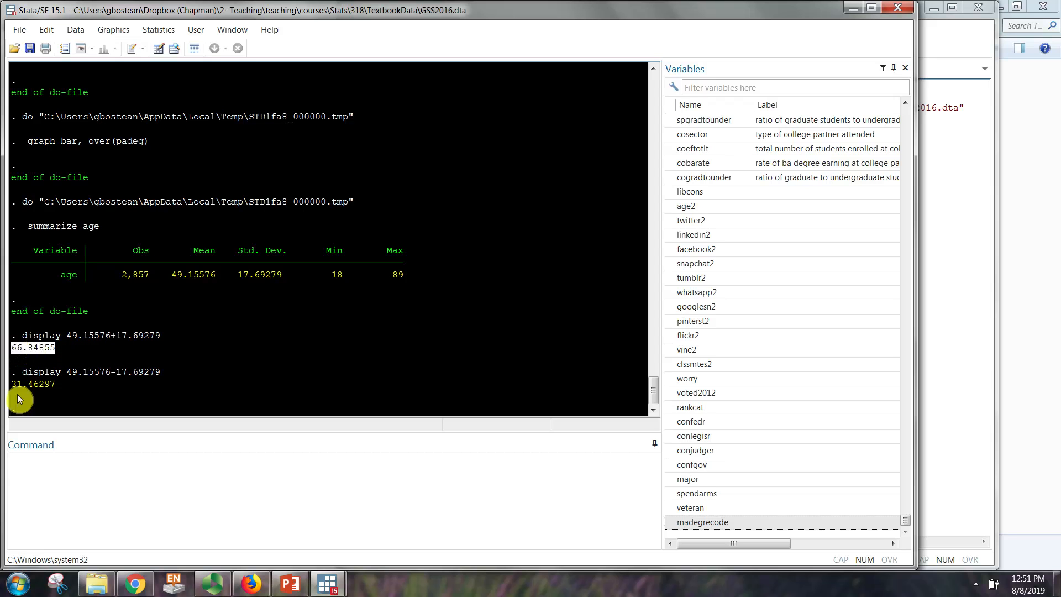
{"action": "left_click_drag", "start_coordinate": [12, 384], "coordinate": [15, 383]}
{"action": "left_click_drag", "start_coordinate": [61, 383], "coordinate": [11, 347]}
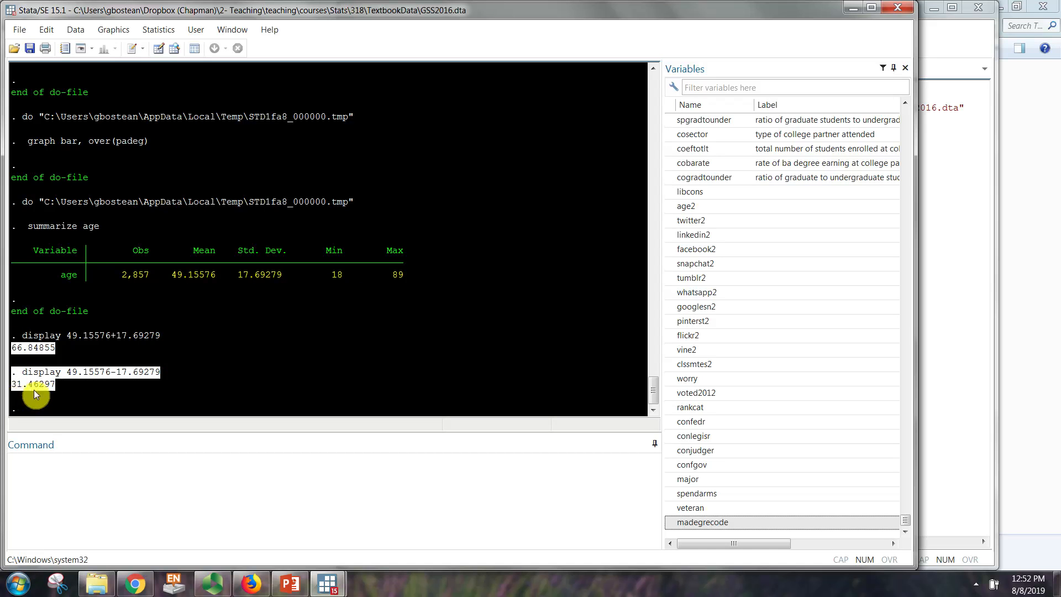
{"action": "left_click", "coordinate": [64, 350]}
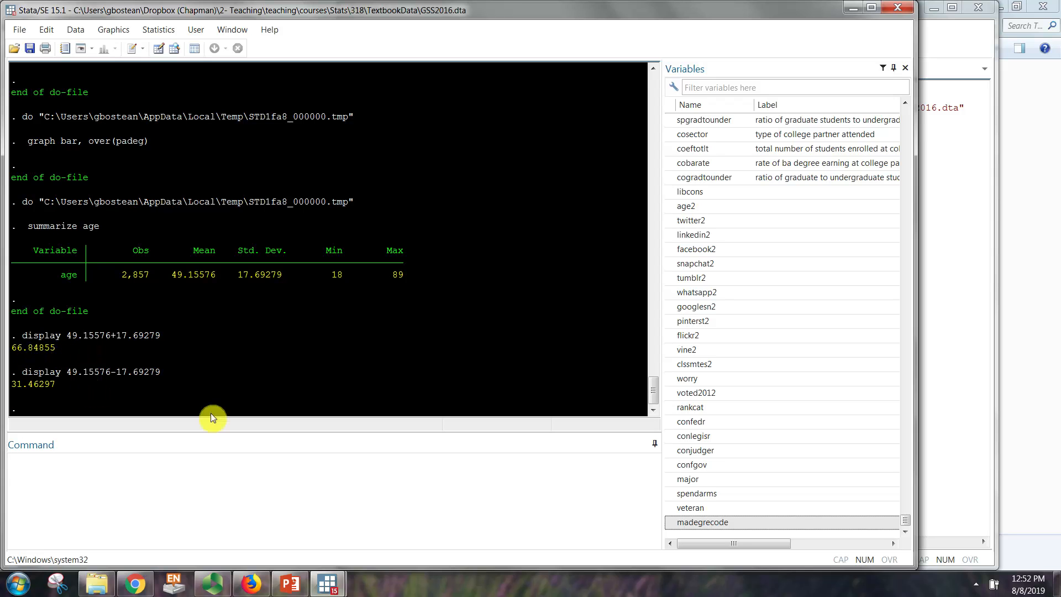
{"action": "left_click", "coordinate": [203, 463]}
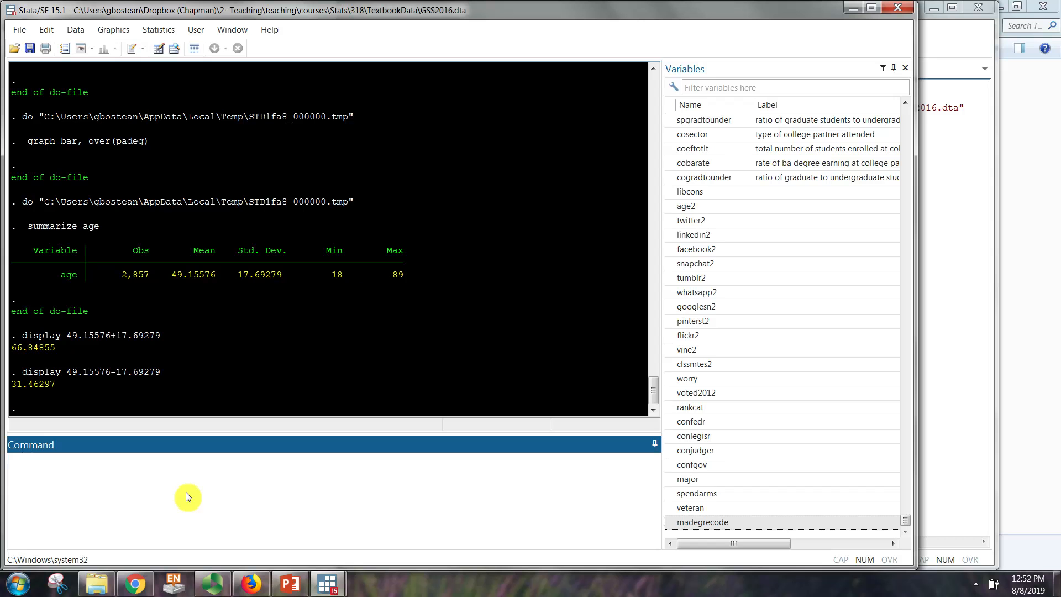
{"action": "type", "text": "hi"}
{"action": "key", "text": "BackSpace"}
{"action": "key", "text": "BackSpace"}
Step: Add the command "histogram age, percent" on a new line below "summarize age" in the do-file and run it
{"action": "left_click", "coordinate": [328, 583]}
{"action": "left_click", "coordinate": [426, 546]}
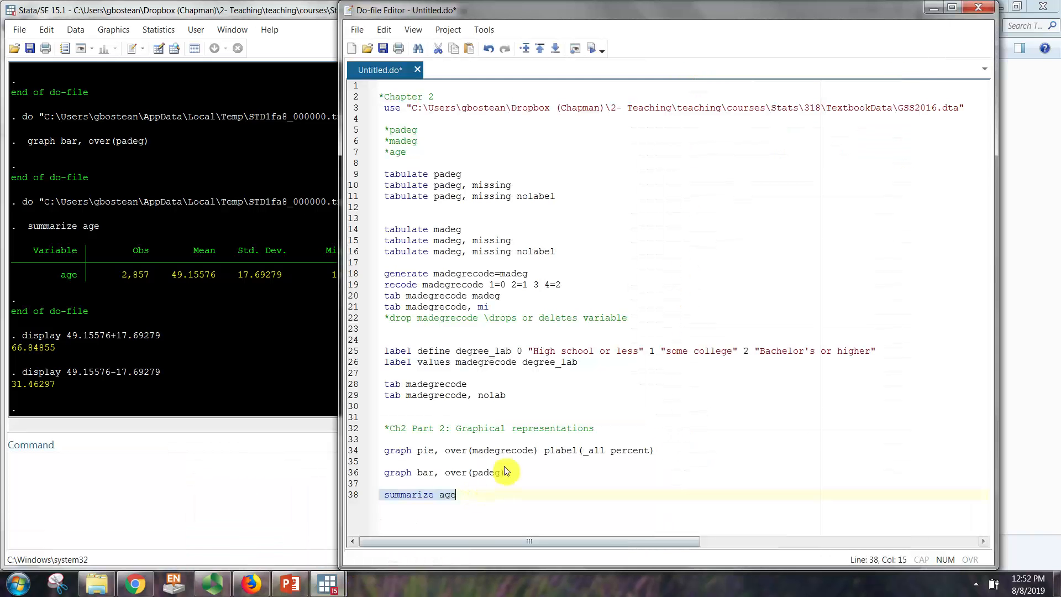
{"action": "left_click", "coordinate": [499, 509]}
{"action": "key", "text": "Return"}
{"action": "type", "text": "histogram"}
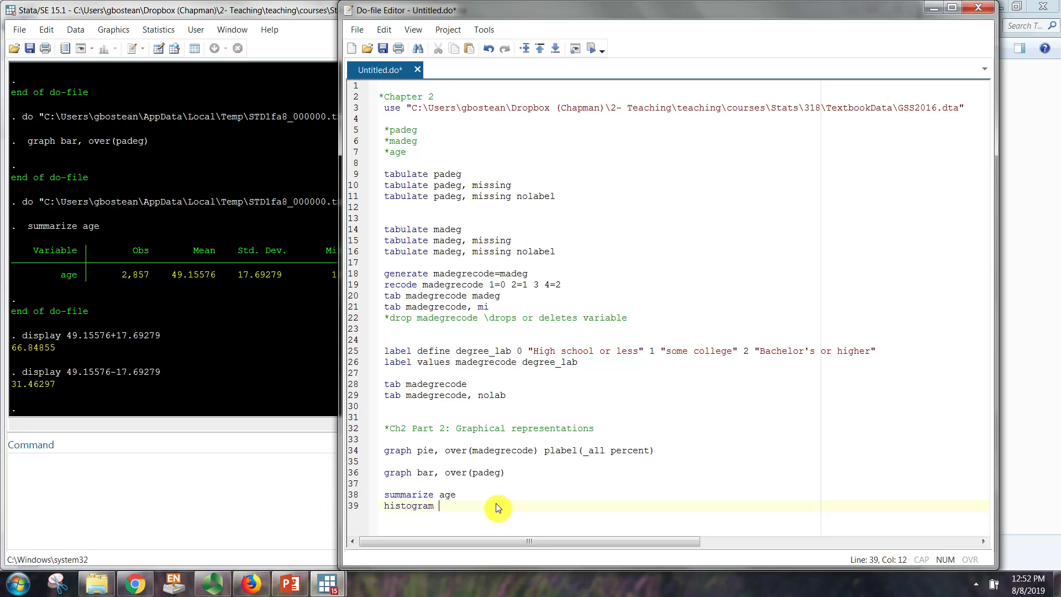
{"action": "type", "text": " age"}
{"action": "double_click", "coordinate": [403, 506]}
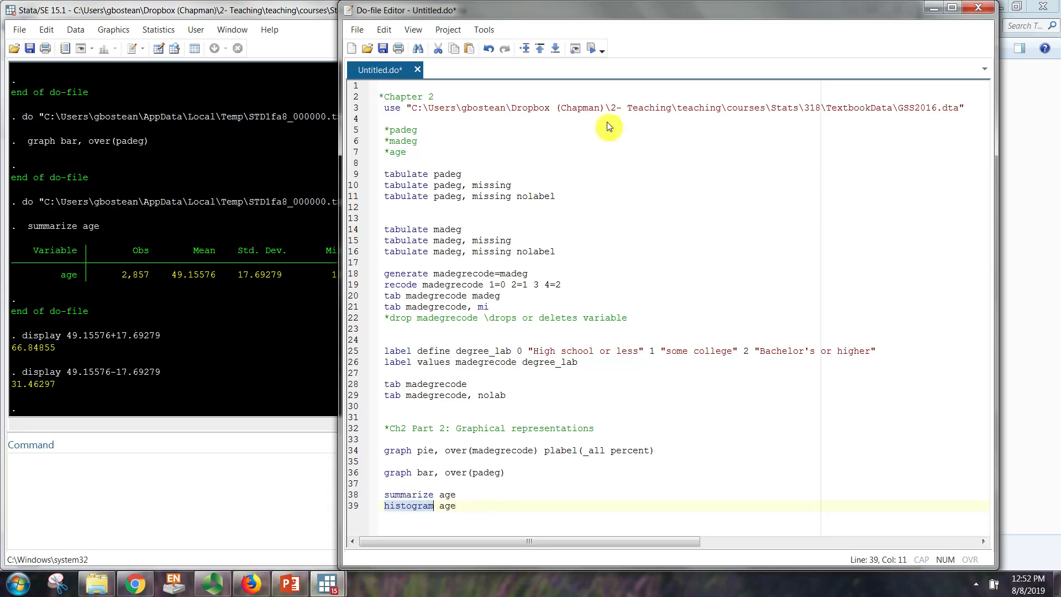
{"action": "left_click", "coordinate": [469, 506]}
{"action": "type", "text": ", percent"}
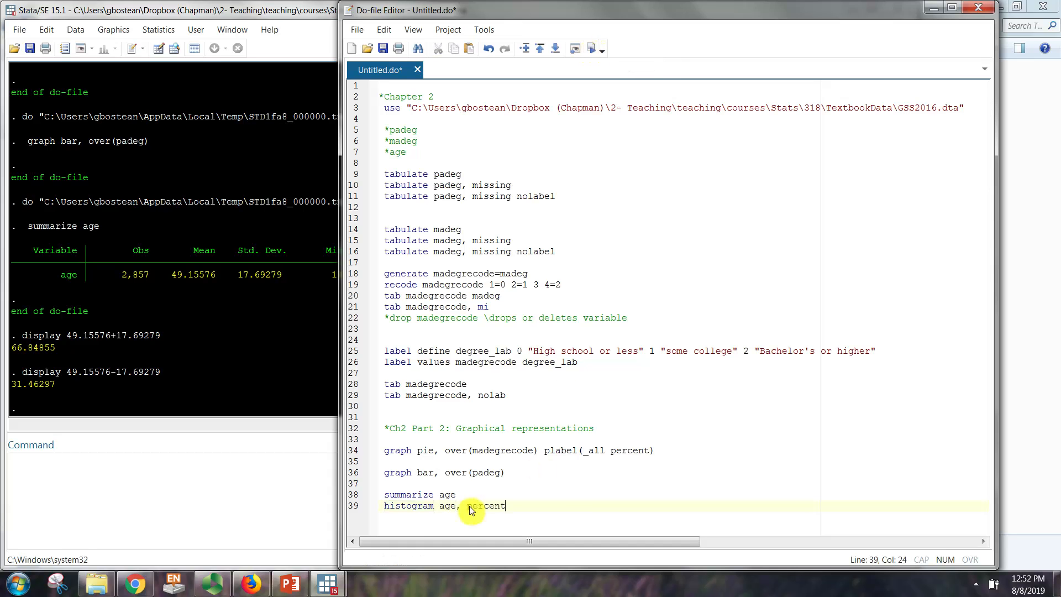
{"action": "left_click", "coordinate": [591, 49]}
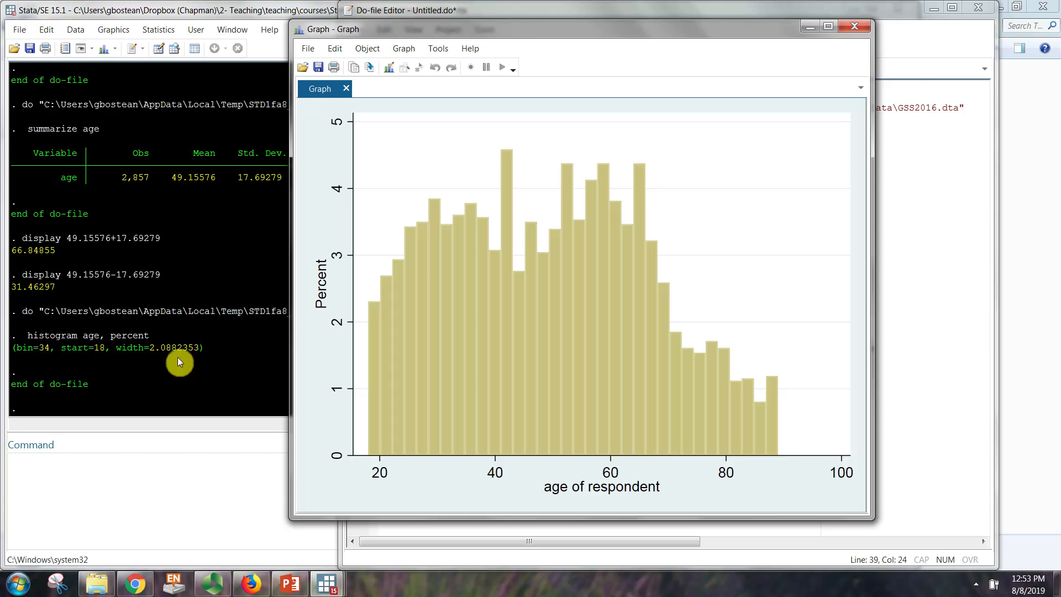
Step: Examine the bin width reported for the age histogram and bring the histogram back to the front
{"action": "left_click", "coordinate": [150, 347]}
{"action": "left_click_drag", "start_coordinate": [149, 347], "coordinate": [183, 347]}
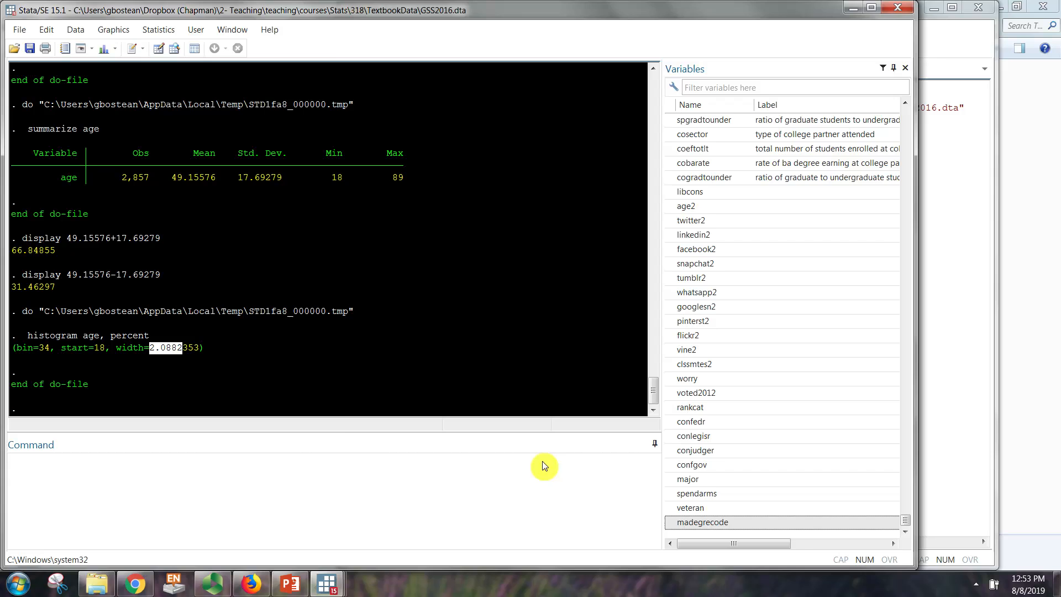
{"action": "left_click", "coordinate": [966, 429]}
{"action": "mouse_move", "coordinate": [327, 582]}
{"action": "left_click", "coordinate": [495, 529]}
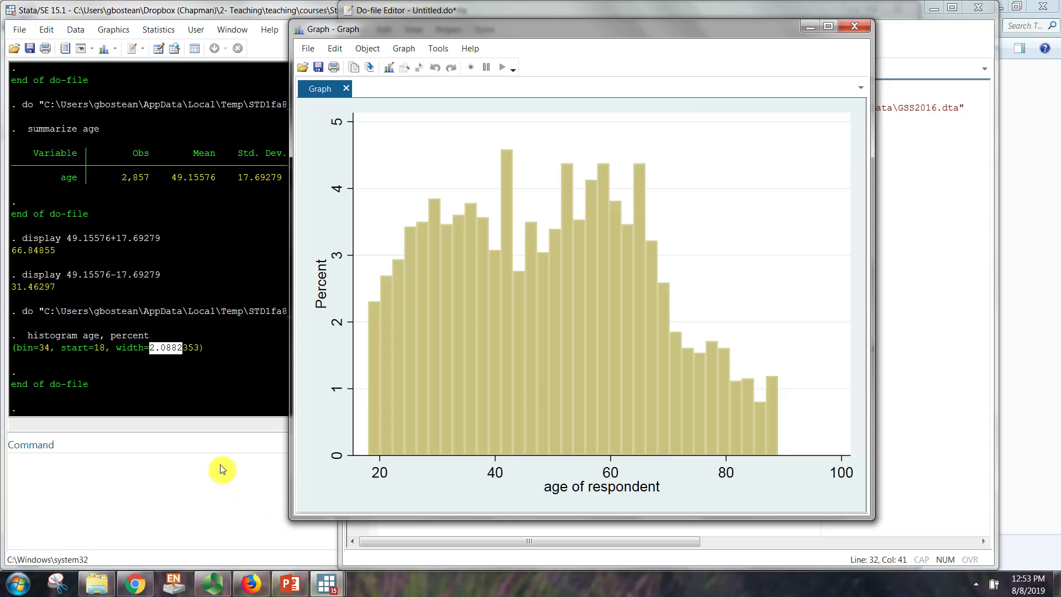
Step: Run "tab age" as a direct command to produce a frequency table of age
{"action": "left_click", "coordinate": [69, 486]}
{"action": "type", "text": "tab"}
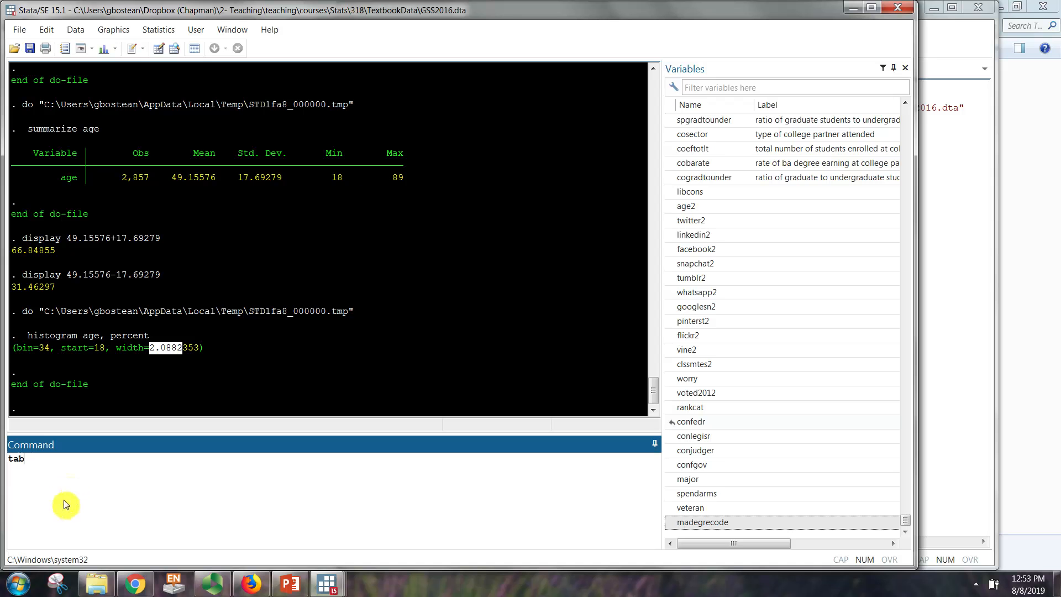
{"action": "type", "text": " age"}
{"action": "key", "text": "Return"}
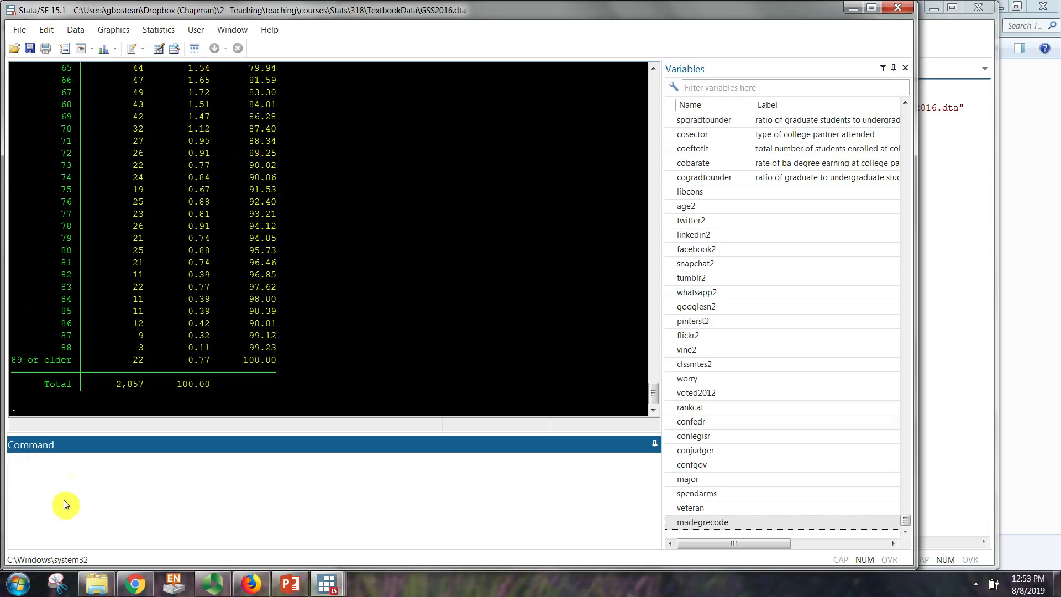
Step: Look through the age frequency table from the youngest to the oldest category
{"action": "left_click", "coordinate": [326, 324]}
{"action": "scroll", "coordinate": [277, 306], "scroll_direction": "up", "scroll_amount": 20}
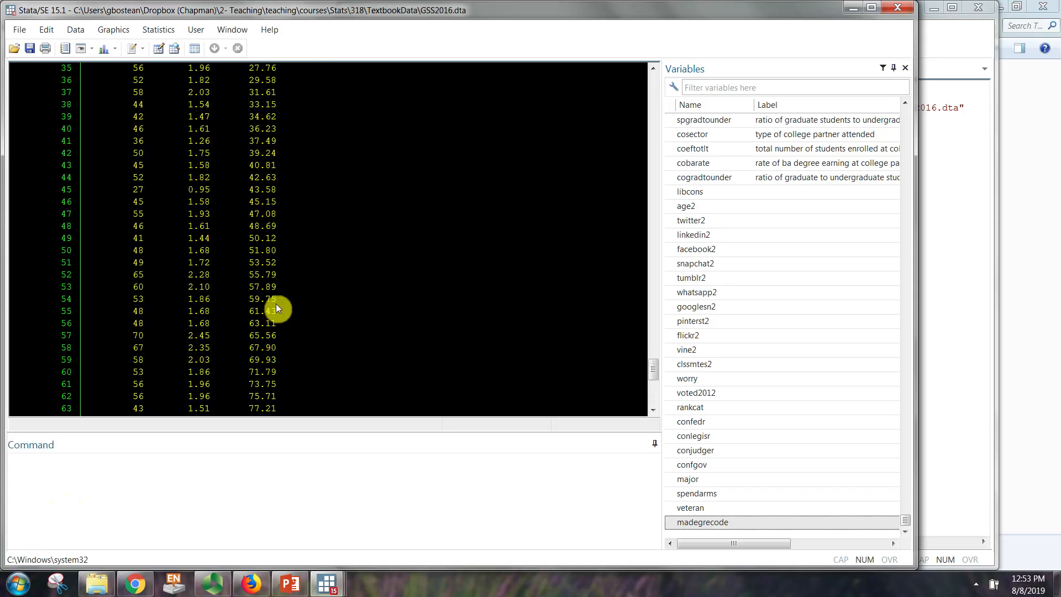
{"action": "scroll", "coordinate": [276, 308], "scroll_direction": "down", "scroll_amount": 2}
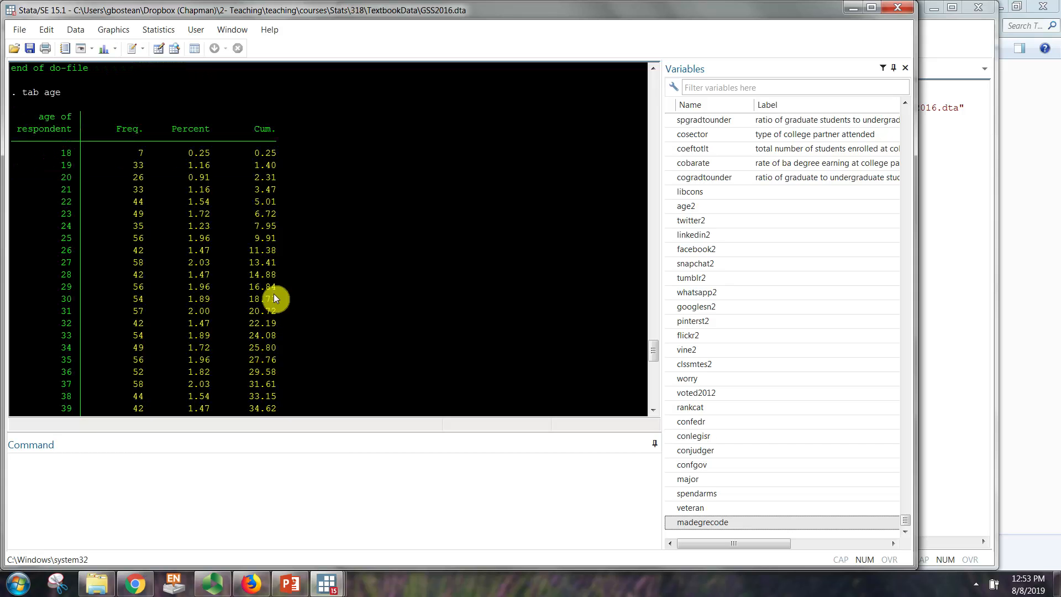
{"action": "scroll", "coordinate": [74, 318], "scroll_direction": "down", "scroll_amount": 18}
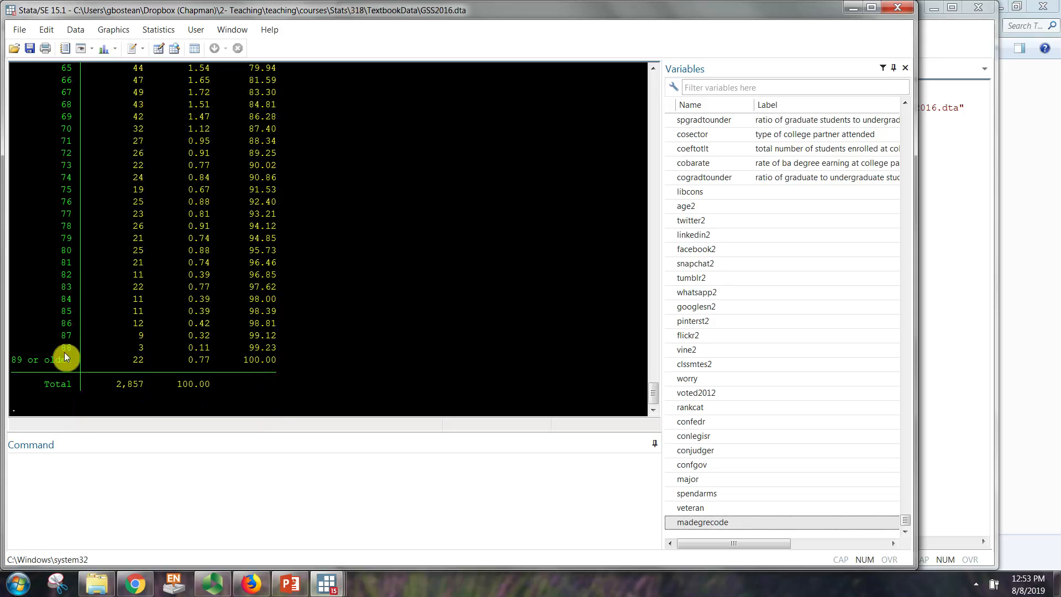
{"action": "scroll", "coordinate": [70, 354], "scroll_direction": "up", "scroll_amount": 20}
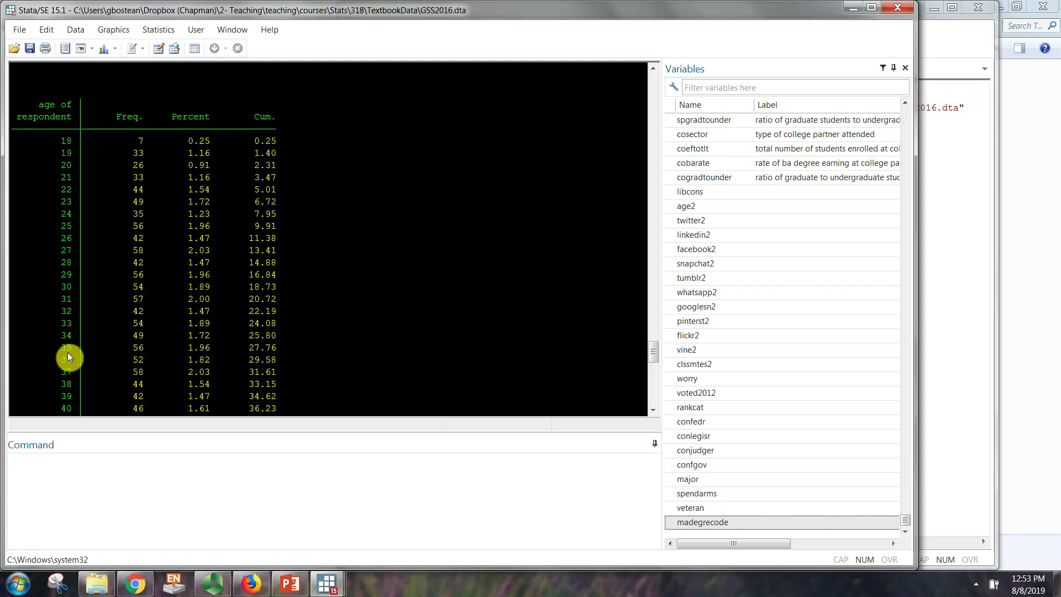
{"action": "scroll", "coordinate": [220, 316], "scroll_direction": "down", "scroll_amount": 2}
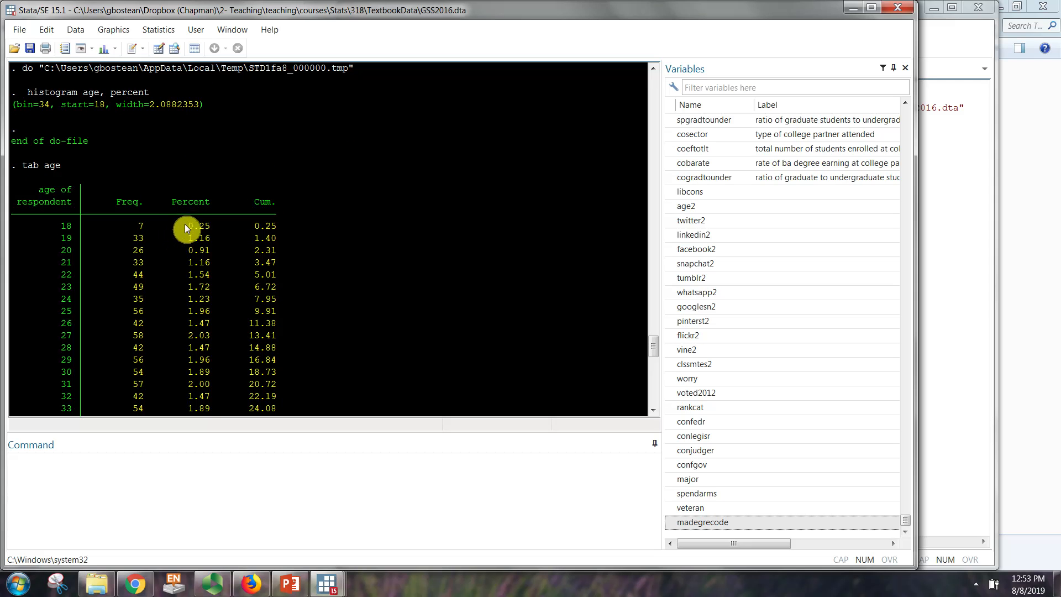
Step: Examine the percentages for ages 18 to 20 and 20 to 30 in the table and compare them with the histogram
{"action": "left_click_drag", "start_coordinate": [184, 224], "coordinate": [209, 252]}
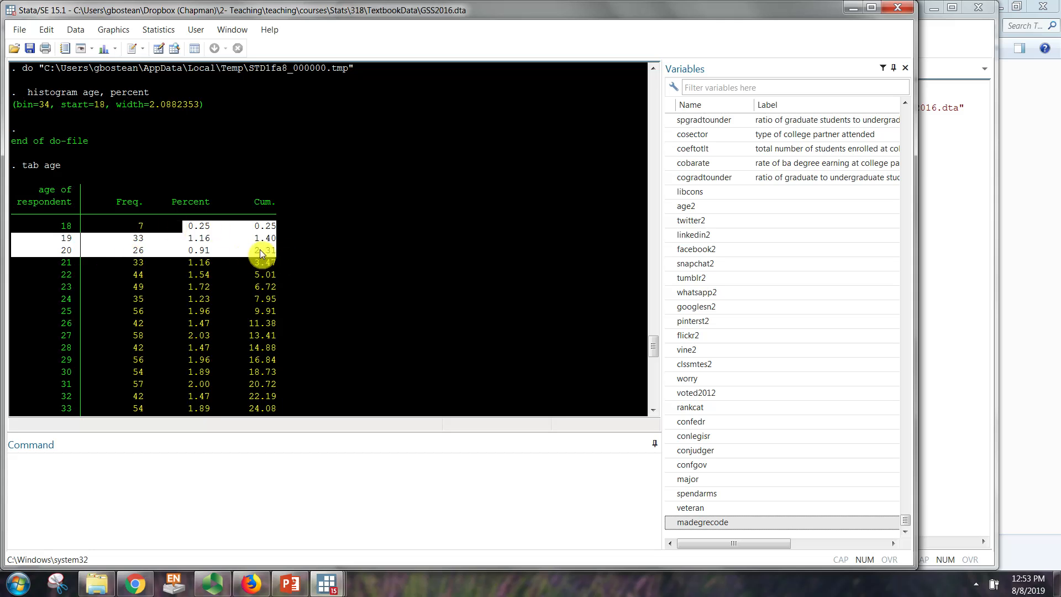
{"action": "left_click_drag", "start_coordinate": [254, 249], "coordinate": [45, 226]}
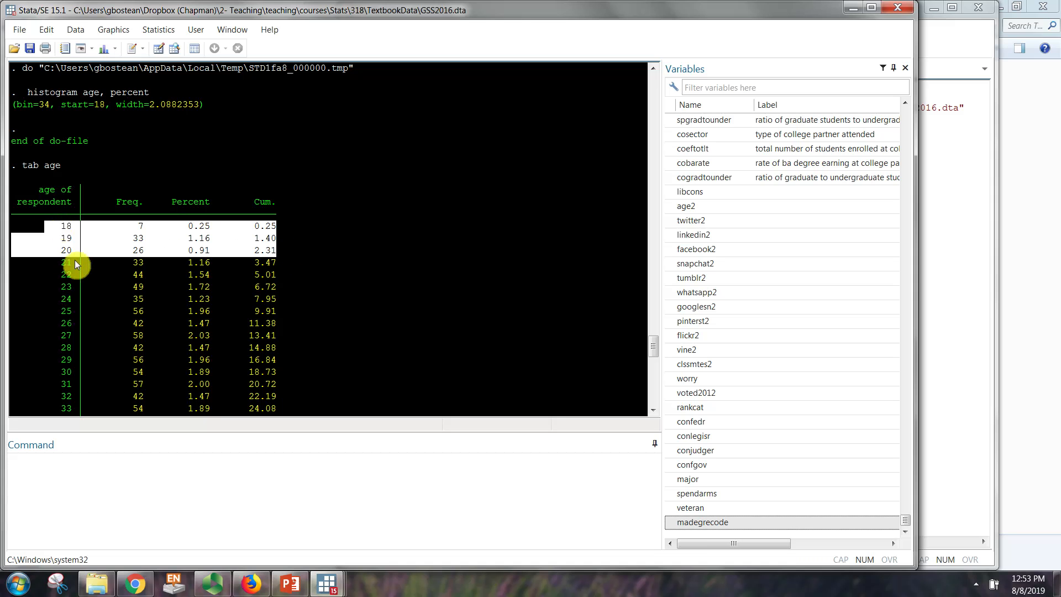
{"action": "left_click_drag", "start_coordinate": [50, 261], "coordinate": [257, 374]}
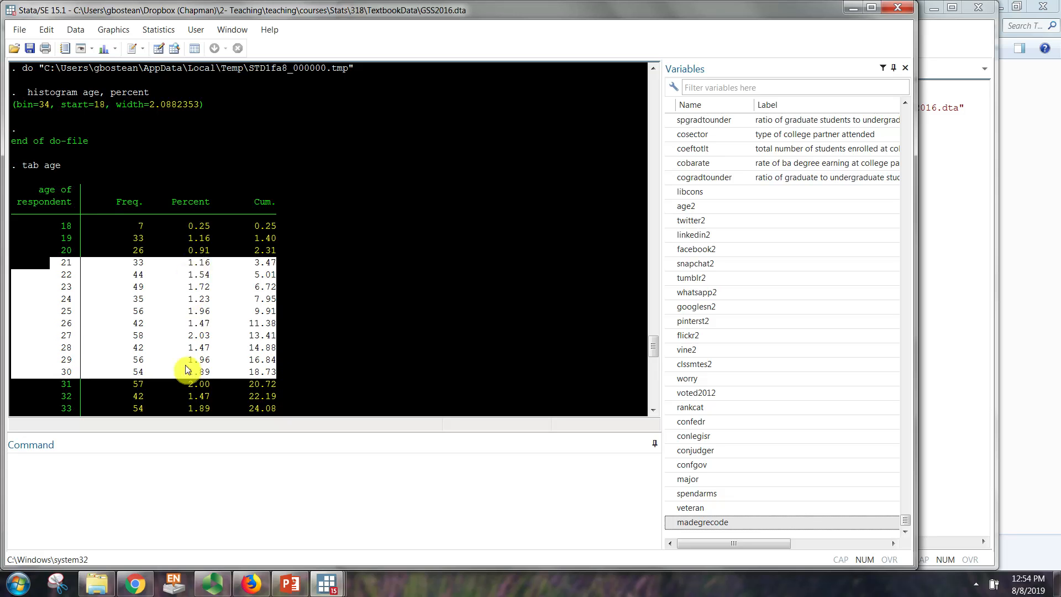
{"action": "left_click_drag", "start_coordinate": [56, 250], "coordinate": [292, 371]}
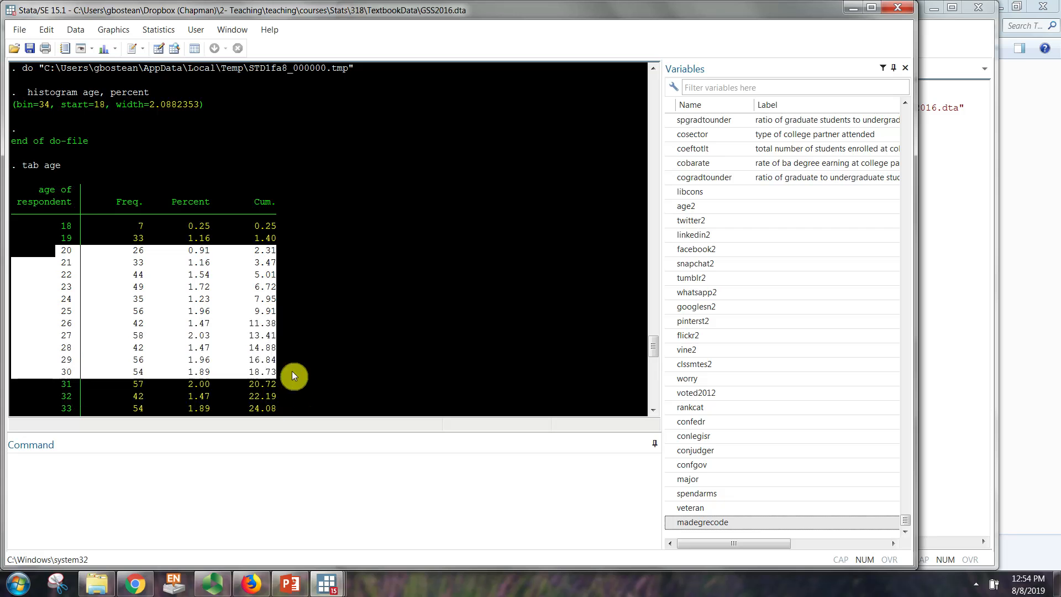
{"action": "left_click", "coordinate": [281, 366]}
{"action": "scroll", "coordinate": [155, 304], "scroll_direction": "down", "scroll_amount": 7}
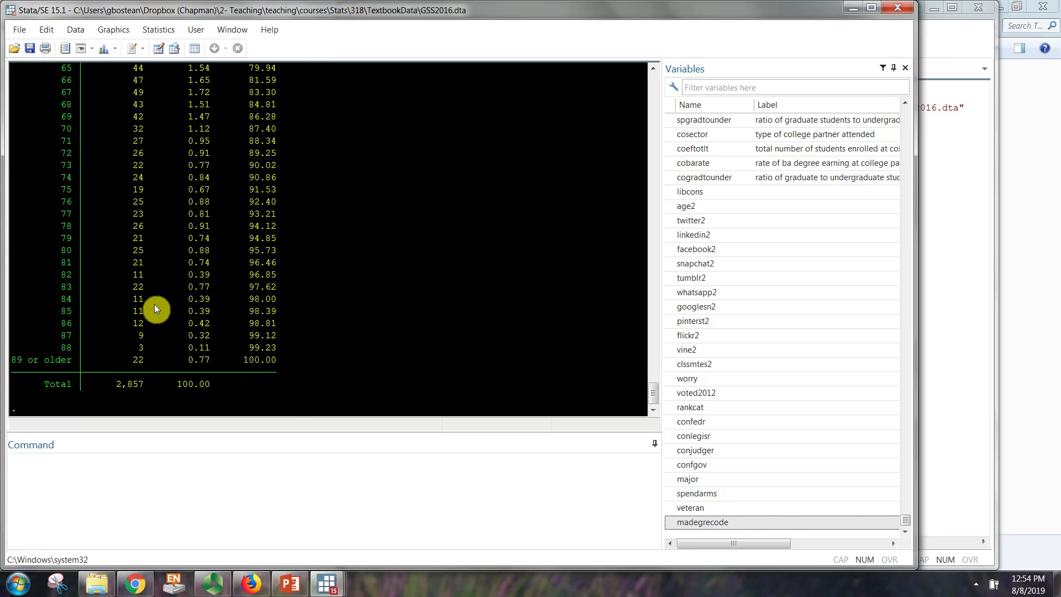
{"action": "scroll", "coordinate": [154, 305], "scroll_direction": "up", "scroll_amount": 9}
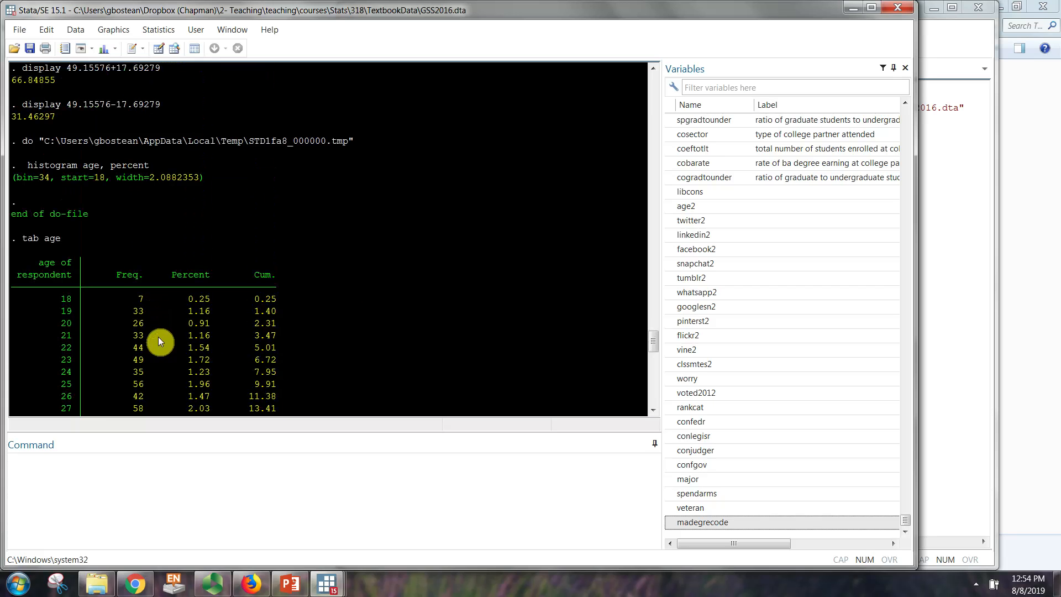
{"action": "scroll", "coordinate": [156, 333], "scroll_direction": "down", "scroll_amount": 5}
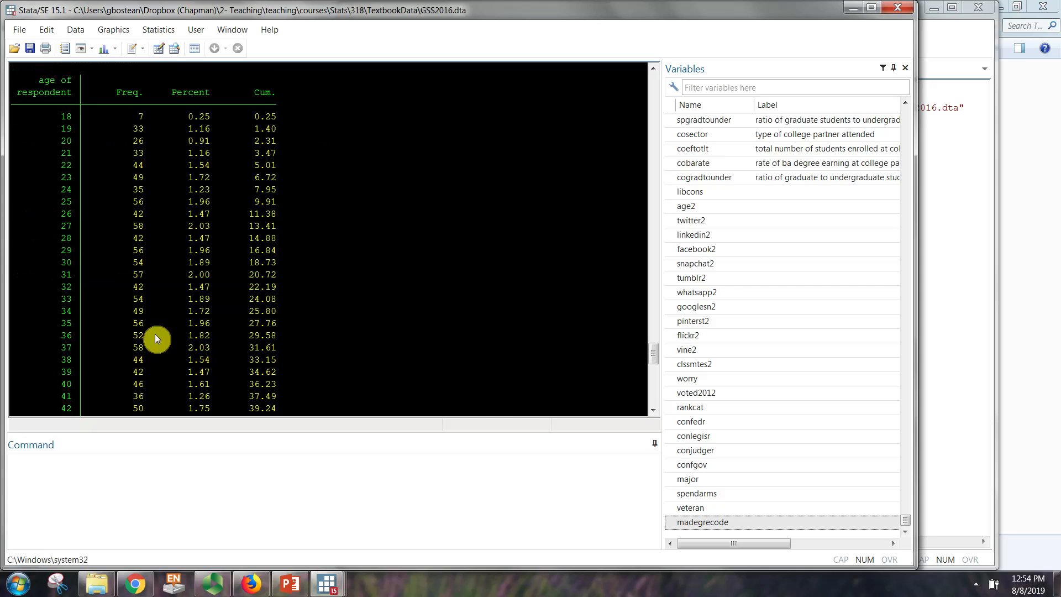
{"action": "left_click", "coordinate": [485, 528]}
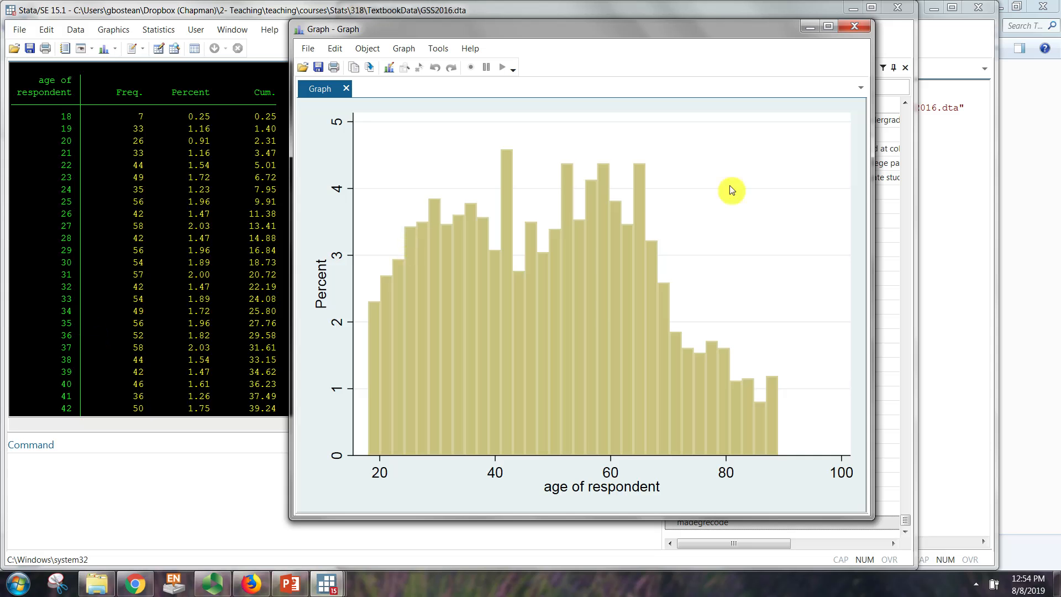
Step: Add the command "histogram age, percent bin(10)" on a new line below the existing age histogram in the do-file
{"action": "left_click", "coordinate": [954, 417]}
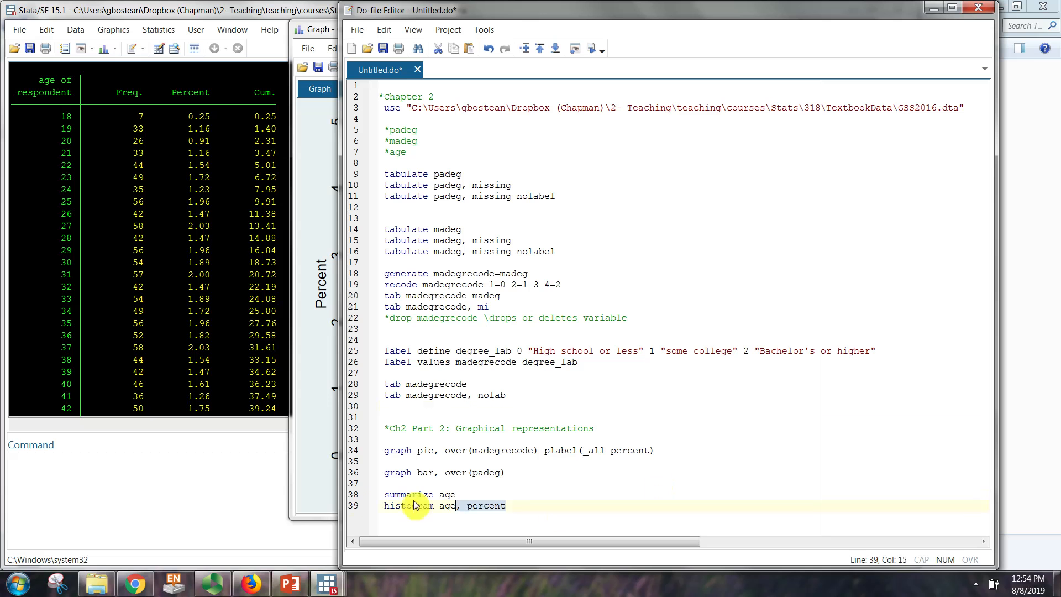
{"action": "left_click_drag", "start_coordinate": [415, 505], "coordinate": [353, 509]}
{"action": "key", "text": "ctrl+c"}
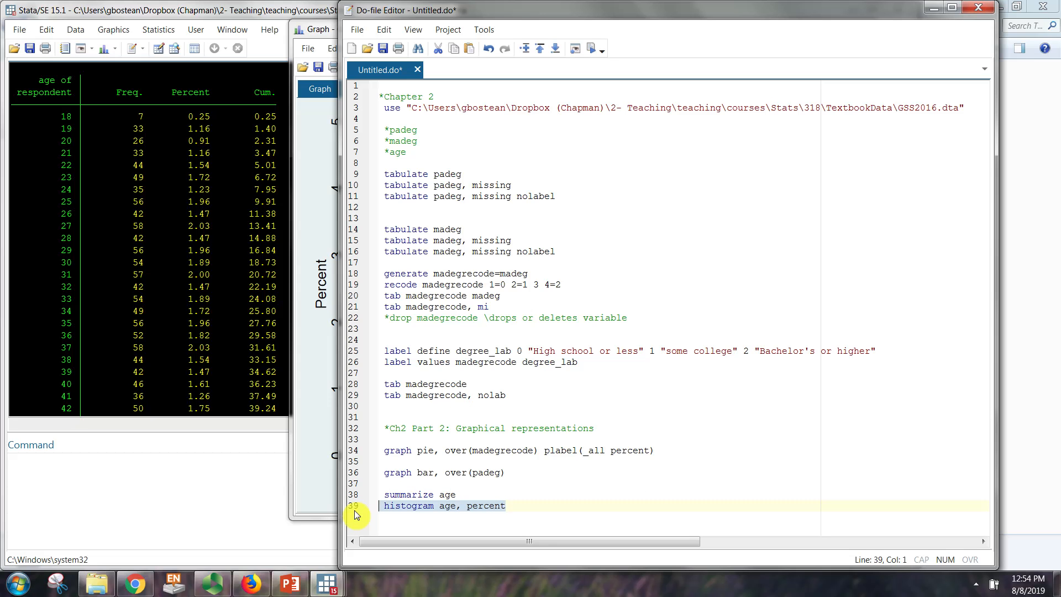
{"action": "left_click", "coordinate": [470, 519]}
{"action": "key", "text": "Return"}
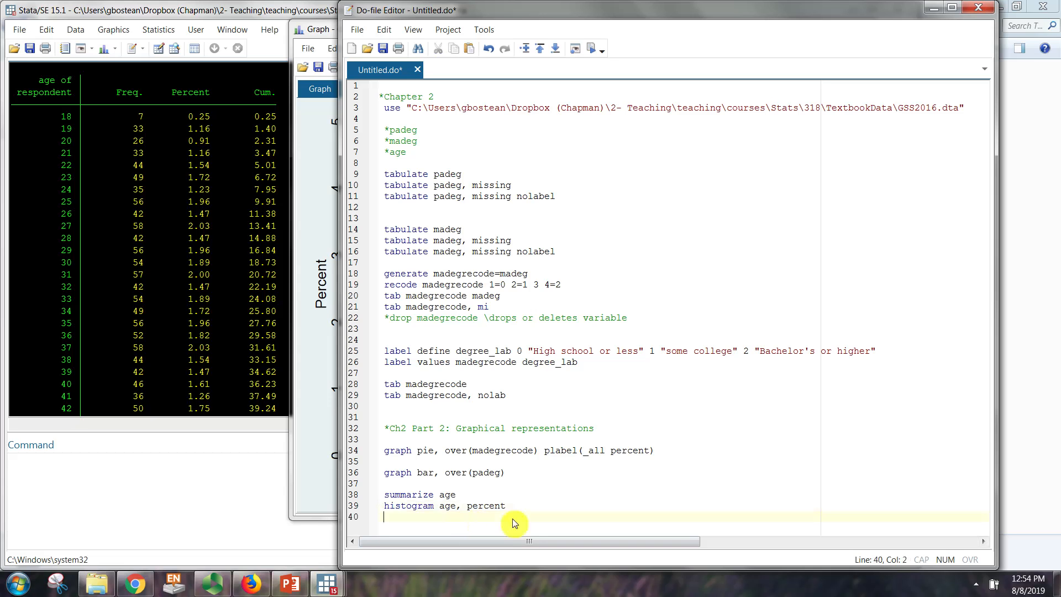
{"action": "key", "text": "ctrl+v"}
{"action": "type", "text": "bin(10)"}
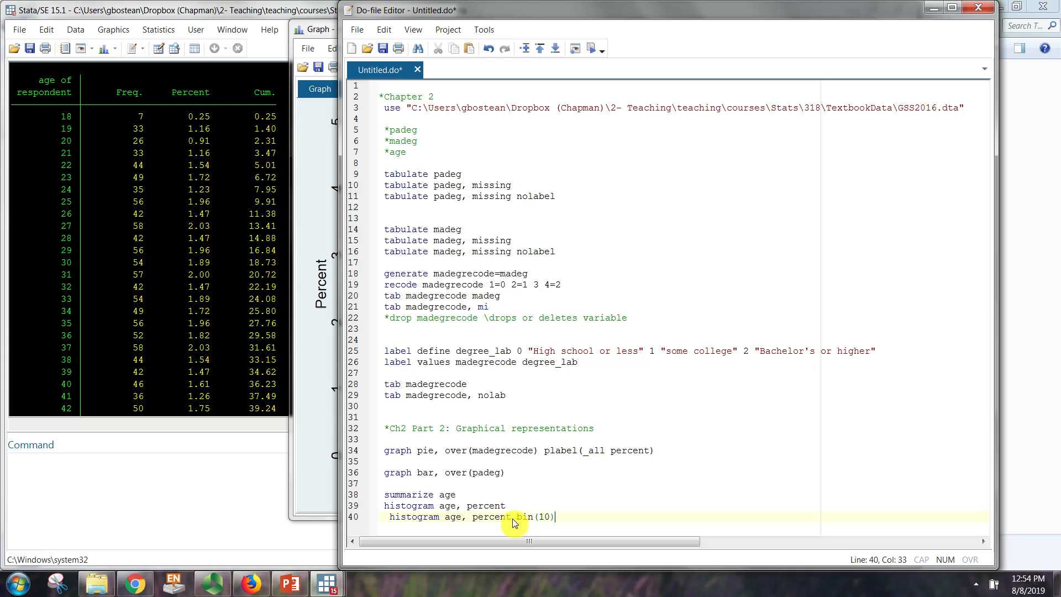
{"action": "left_click", "coordinate": [515, 520]}
Step: Look at the existing age histogram once more and run only the "histogram age, percent bin(10)" line of the do-file
{"action": "double_click", "coordinate": [423, 518]}
{"action": "left_click", "coordinate": [327, 490]}
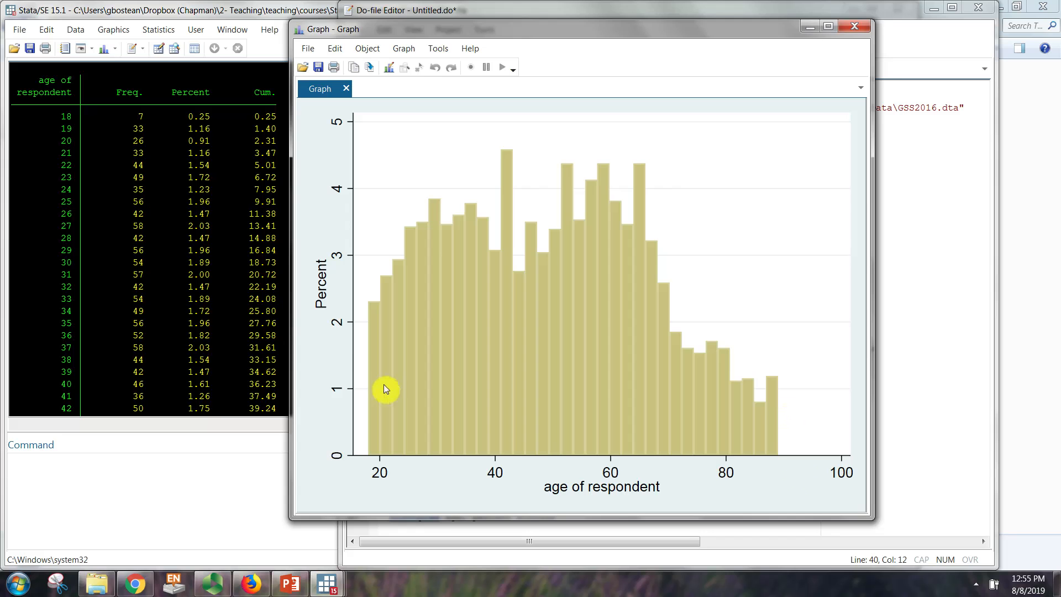
{"action": "left_click", "coordinate": [912, 463]}
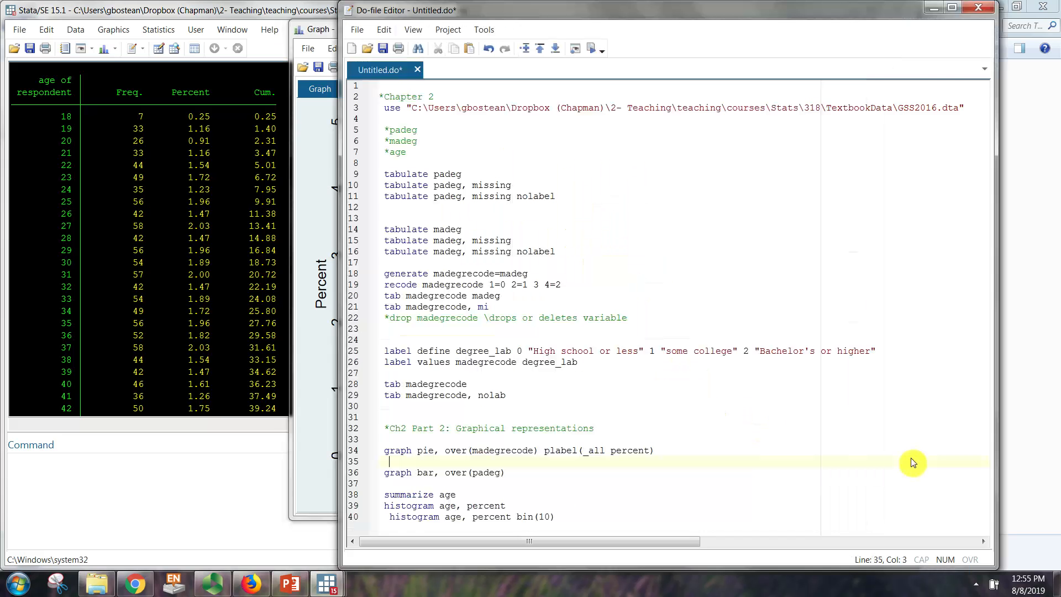
{"action": "double_click", "coordinate": [415, 518]}
{"action": "left_click", "coordinate": [589, 54]}
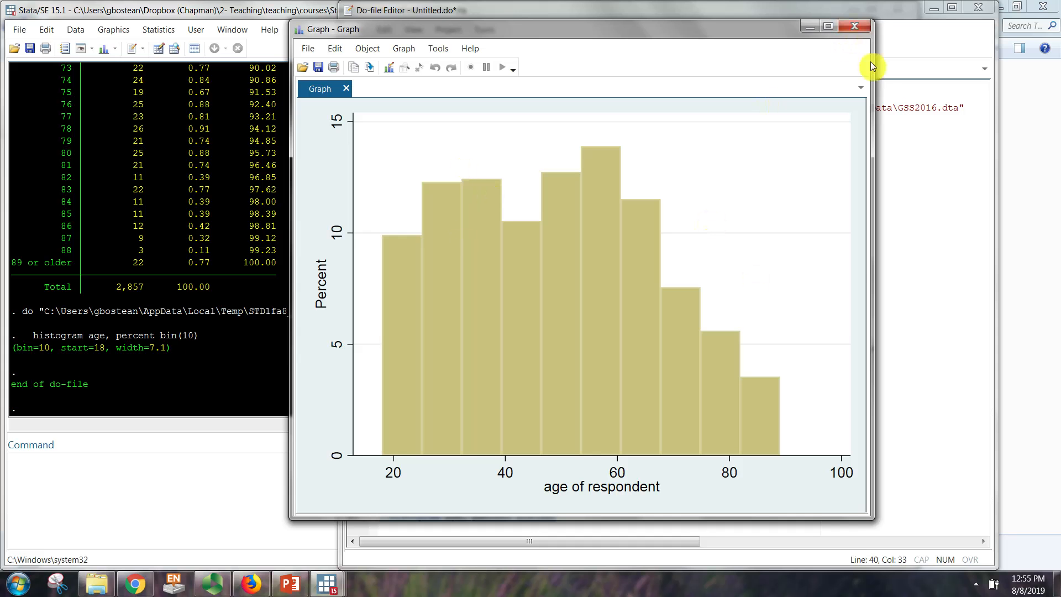
Step: Close the age histogram window and return to the do-file
{"action": "key", "text": "alt+F4"}
{"action": "left_click", "coordinate": [512, 484]}
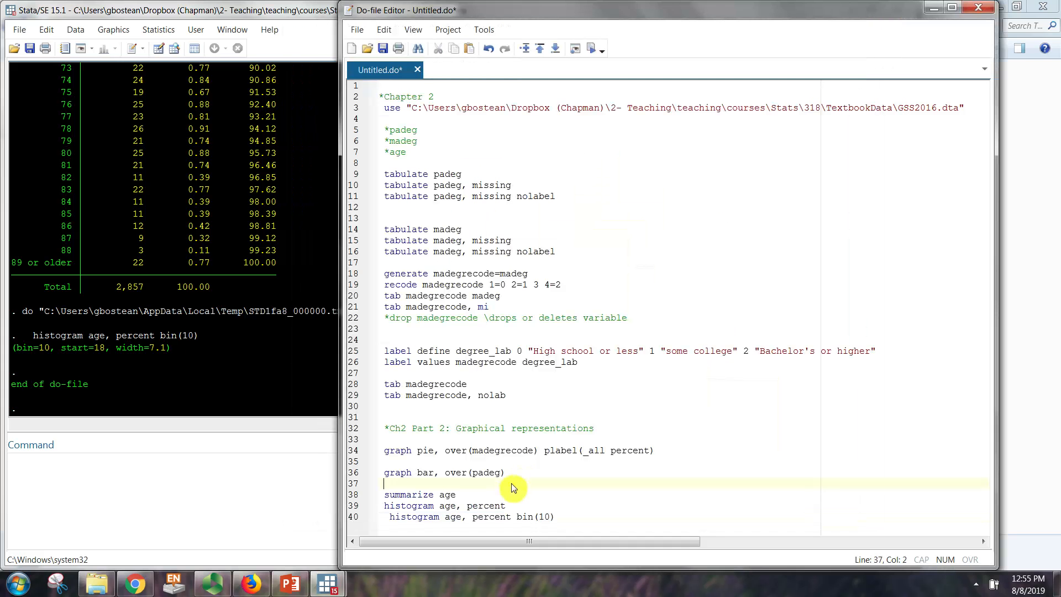
{"action": "left_click", "coordinate": [391, 522]}
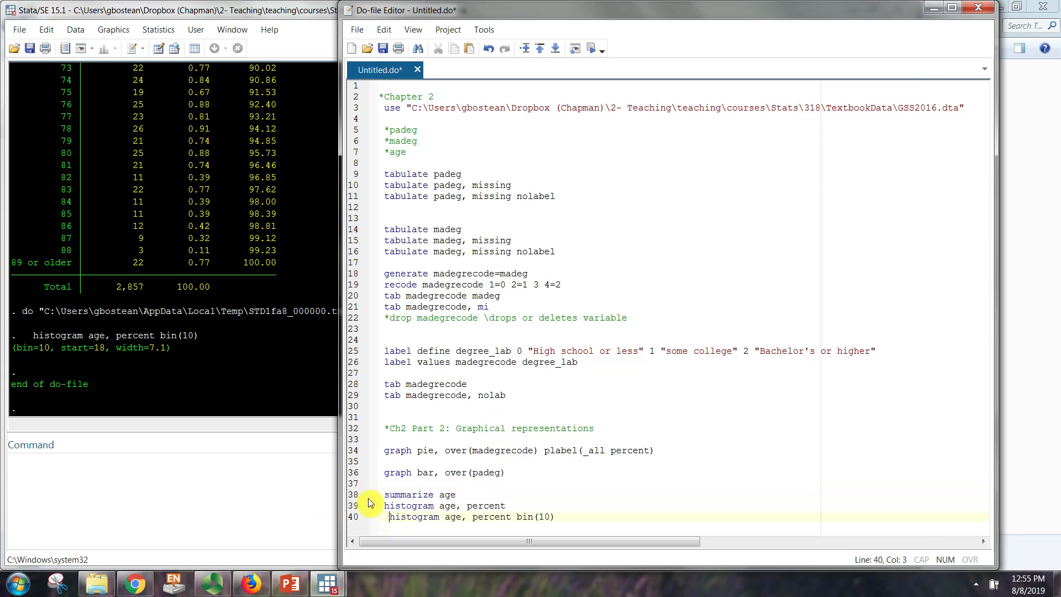
Step: Look back through the "tab age" frequency table in the results, covering its rows from 18 to 89 or older
{"action": "left_click", "coordinate": [147, 246]}
{"action": "scroll", "coordinate": [144, 248], "scroll_direction": "up", "scroll_amount": 20}
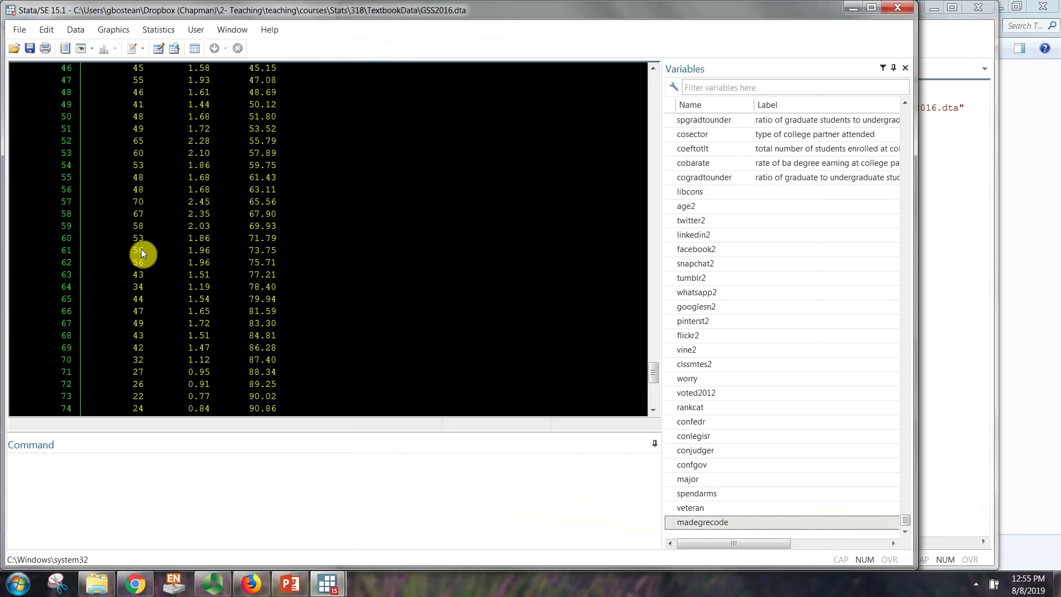
{"action": "scroll", "coordinate": [141, 248], "scroll_direction": "up", "scroll_amount": 1}
{"action": "scroll", "coordinate": [45, 227], "scroll_direction": "down", "scroll_amount": 4}
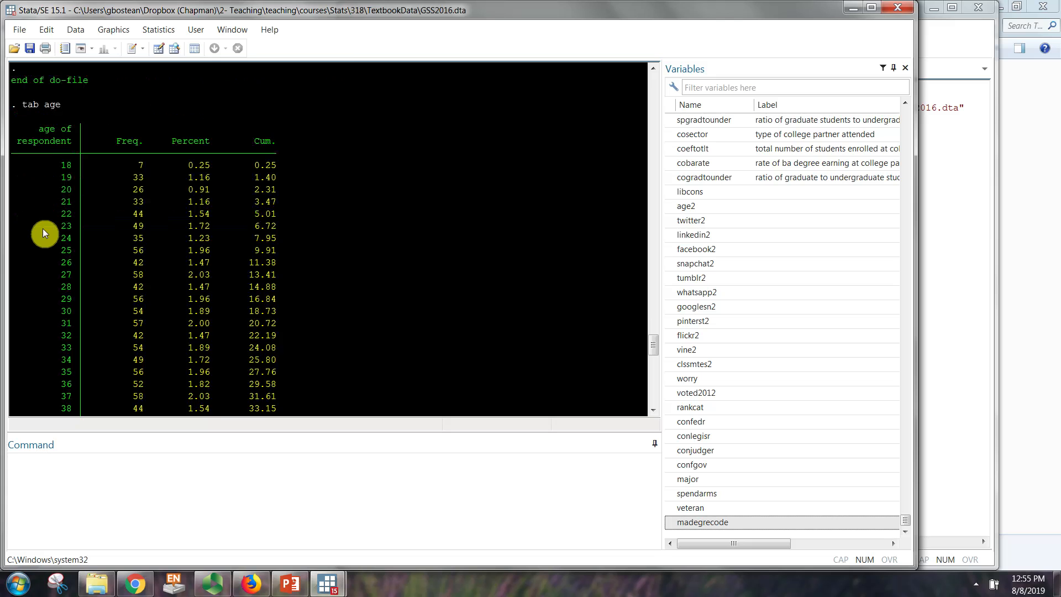
{"action": "scroll", "coordinate": [42, 227], "scroll_direction": "up", "scroll_amount": 2}
{"action": "left_click_drag", "start_coordinate": [85, 207], "coordinate": [279, 264]}
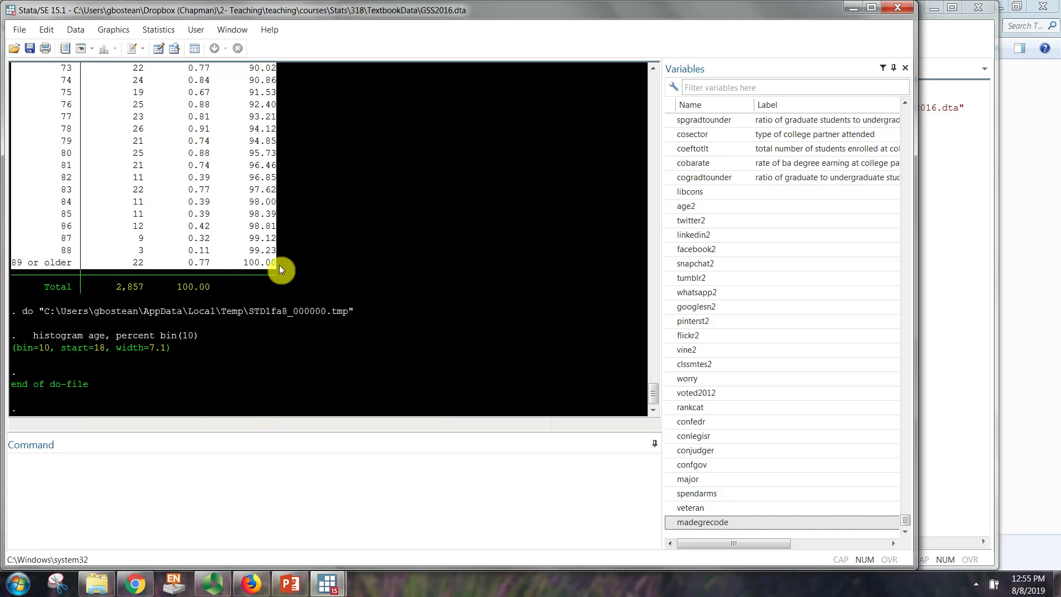
{"action": "scroll", "coordinate": [300, 303], "scroll_direction": "up", "scroll_amount": 18}
{"action": "scroll", "coordinate": [299, 304], "scroll_direction": "up", "scroll_amount": 10}
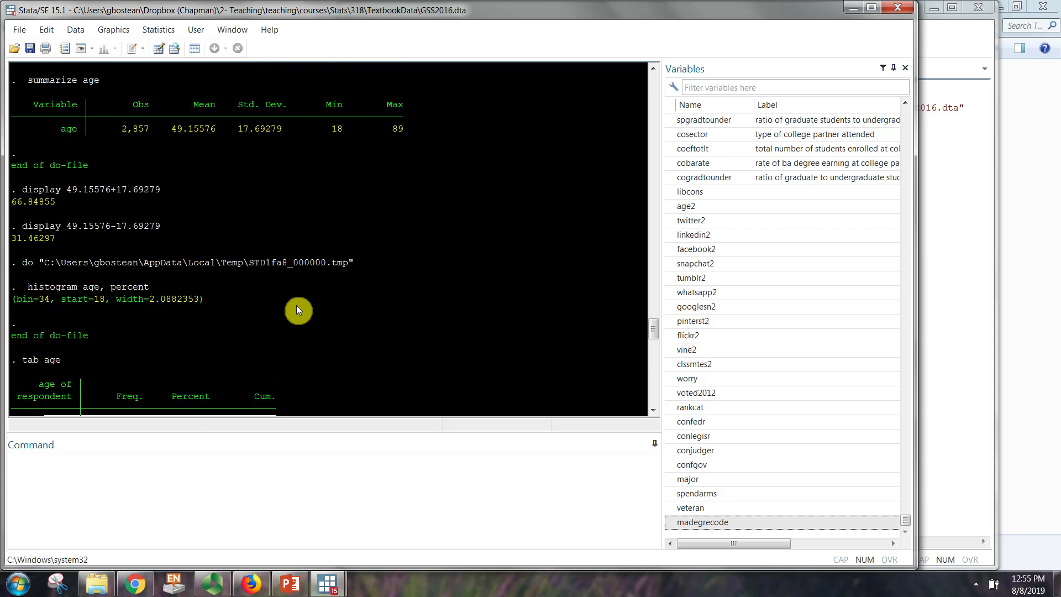
{"action": "scroll", "coordinate": [293, 304], "scroll_direction": "down", "scroll_amount": 6}
{"action": "left_click_drag", "start_coordinate": [233, 283], "coordinate": [228, 278]}
{"action": "left_click", "coordinate": [210, 312]}
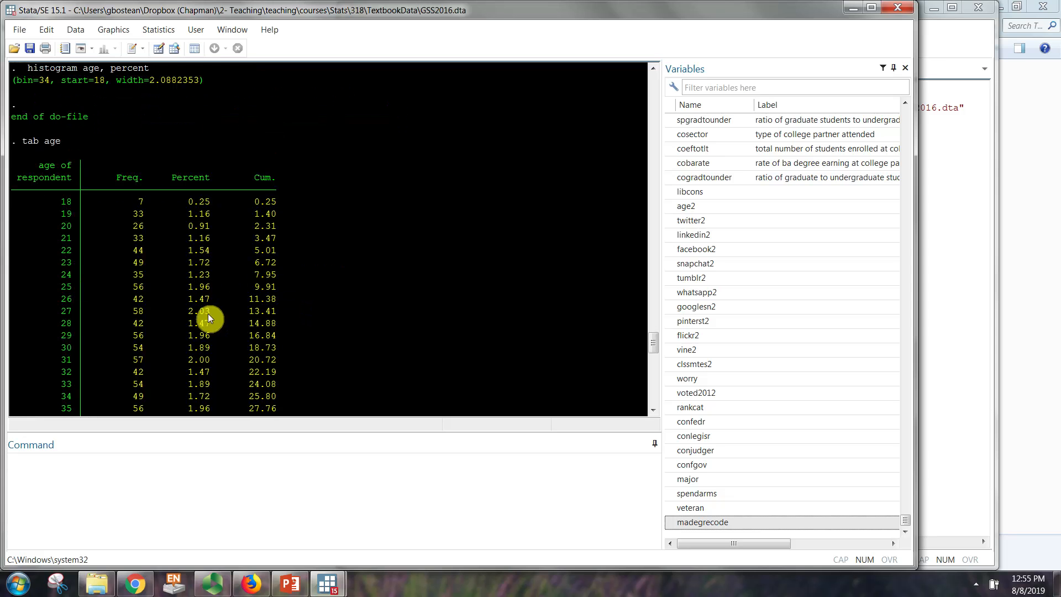
Step: Examine the "summarize age" output in the results as a compact alternative to the long age frequency table
{"action": "scroll", "coordinate": [208, 314], "scroll_direction": "up", "scroll_amount": 9}
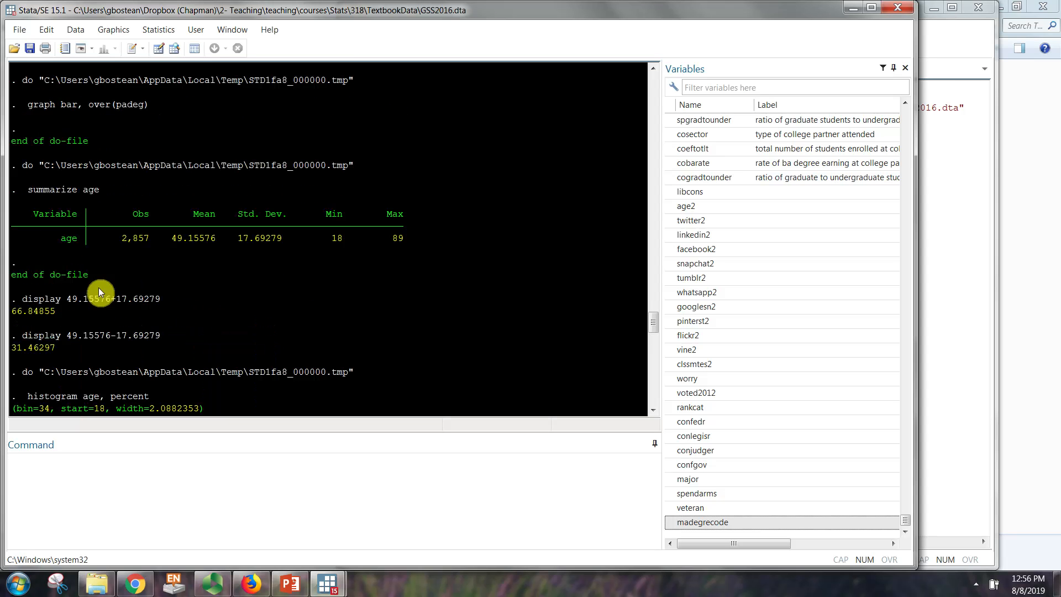
{"action": "scroll", "coordinate": [98, 287], "scroll_direction": "up", "scroll_amount": 1}
{"action": "left_click_drag", "start_coordinate": [32, 235], "coordinate": [409, 296]}
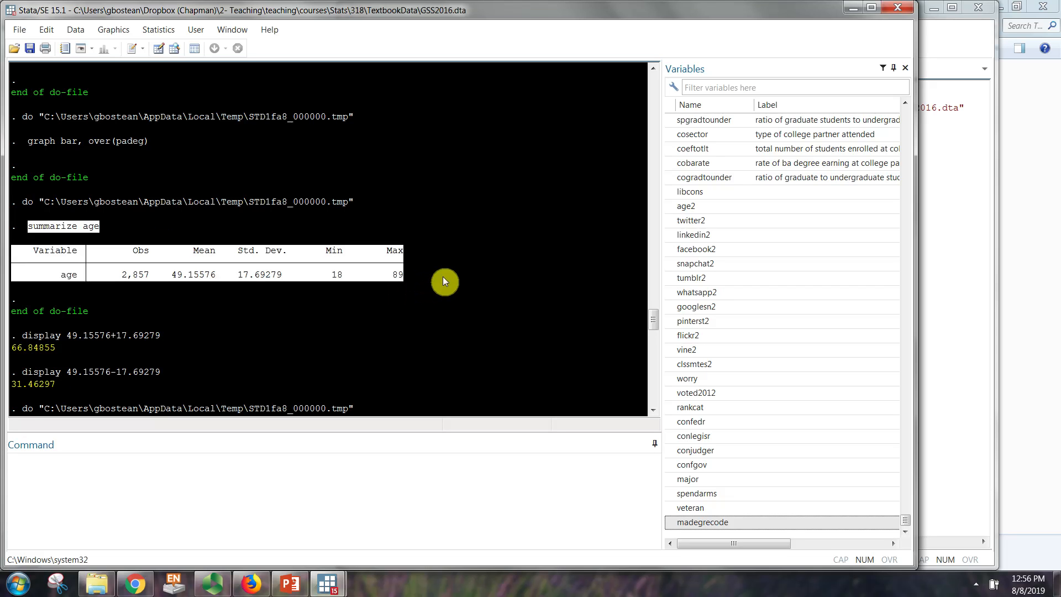
{"action": "left_click", "coordinate": [167, 296]}
{"action": "scroll", "coordinate": [164, 292], "scroll_direction": "up", "scroll_amount": 3}
{"action": "scroll", "coordinate": [177, 293], "scroll_direction": "down", "scroll_amount": 3}
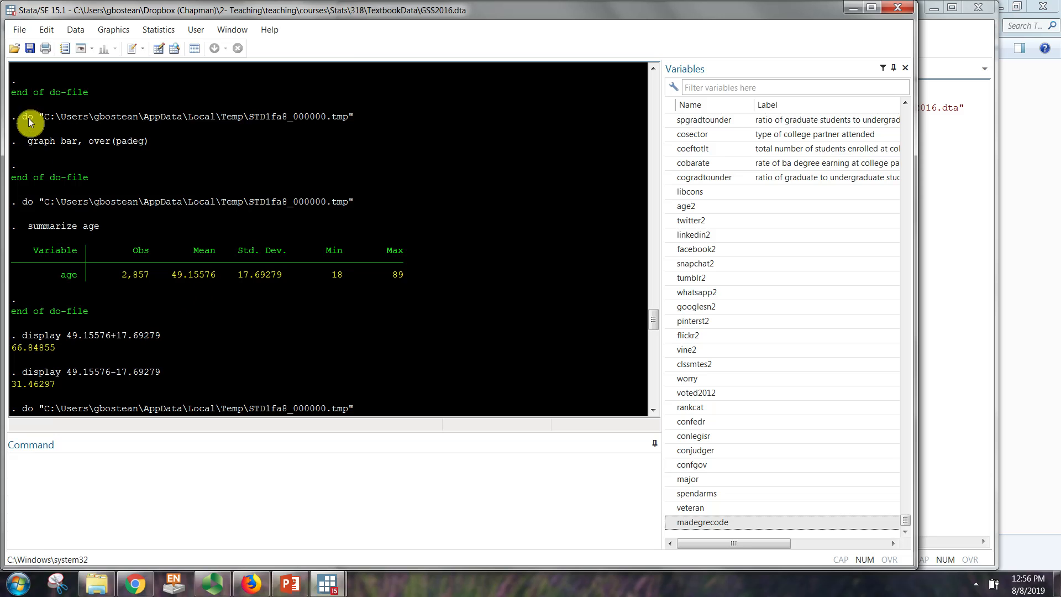
Step: Examine the "tab madegrecode, mi" table in the results, including its categories, the mi option and the missing-values row
{"action": "scroll", "coordinate": [75, 183], "scroll_direction": "up", "scroll_amount": 7}
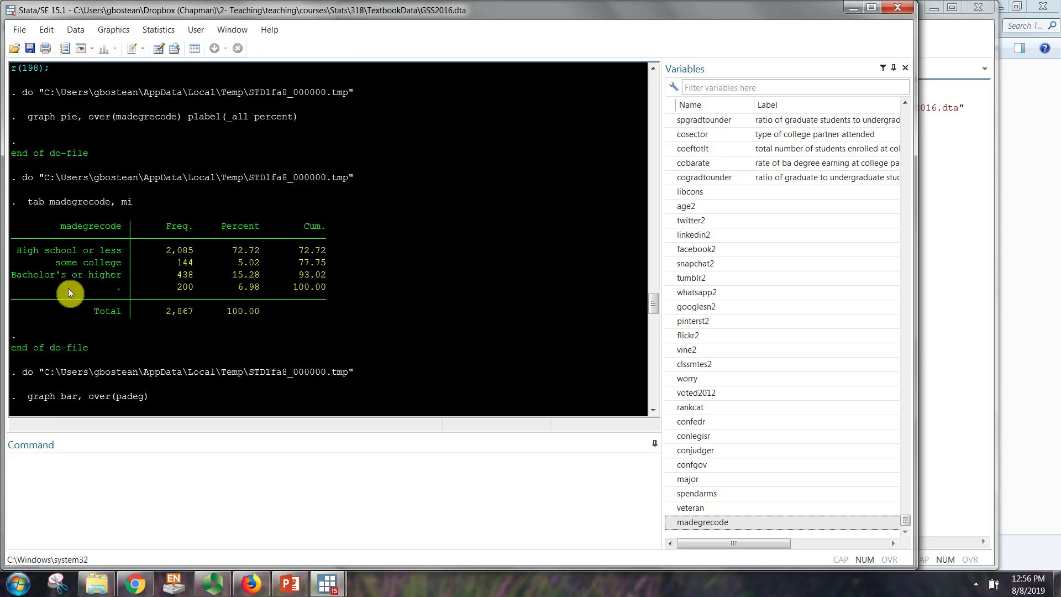
{"action": "left_click_drag", "start_coordinate": [14, 246], "coordinate": [338, 297]}
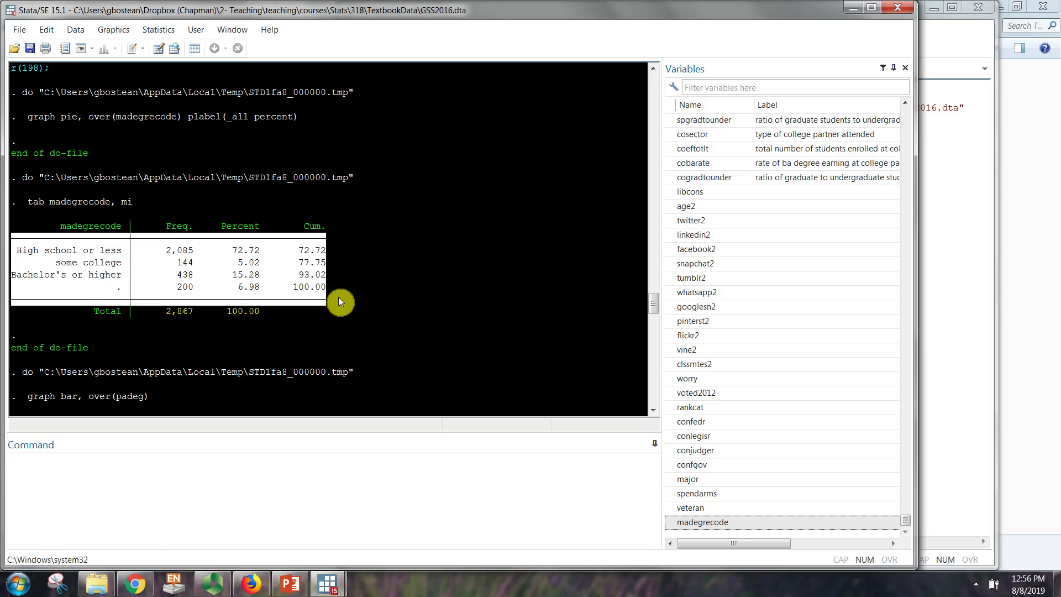
{"action": "left_click", "coordinate": [163, 261]}
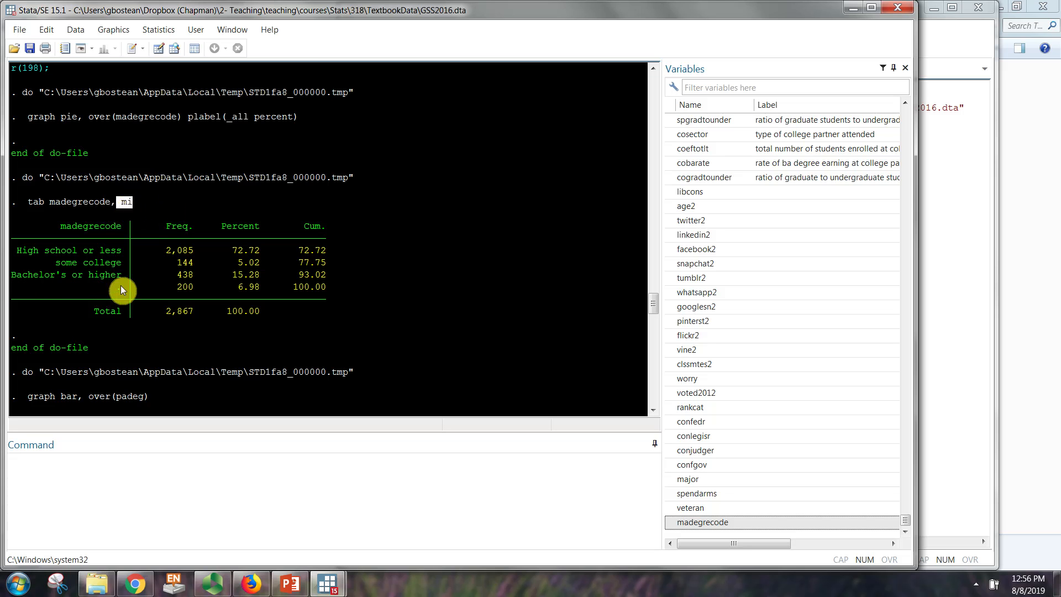
{"action": "left_click_drag", "start_coordinate": [105, 287], "coordinate": [334, 289]}
{"action": "left_click", "coordinate": [316, 297]}
{"action": "scroll", "coordinate": [231, 287], "scroll_direction": "up", "scroll_amount": 3}
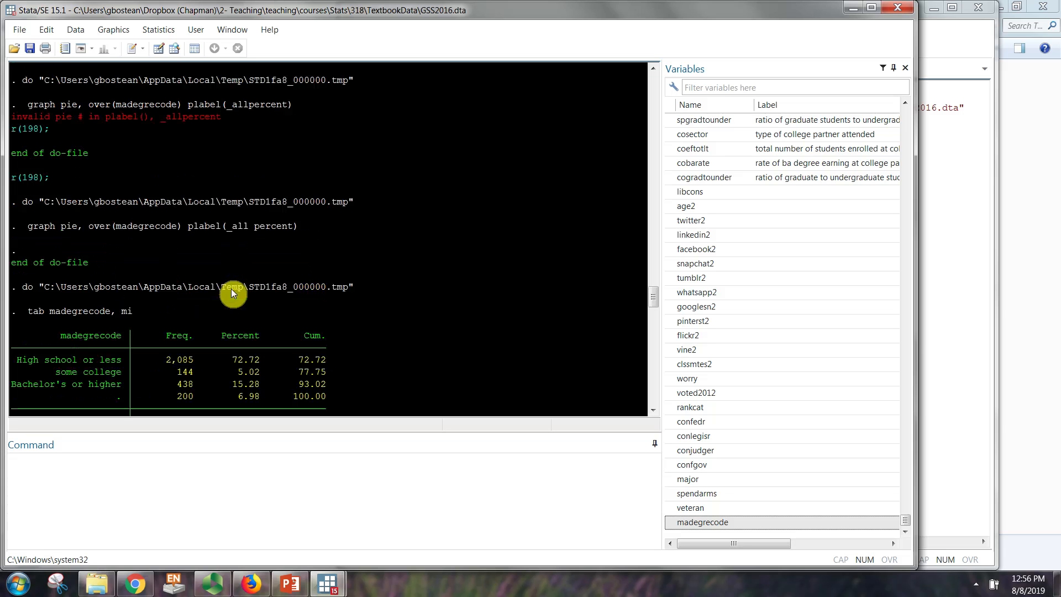
Step: Switch to the Chapter 2 PowerPoint presentation and show slide 9, "Missing Values Two Ways (Percent and Valid Percent)"
{"action": "left_click", "coordinate": [290, 584]}
{"action": "scroll", "coordinate": [72, 332], "scroll_direction": "down", "scroll_amount": 6}
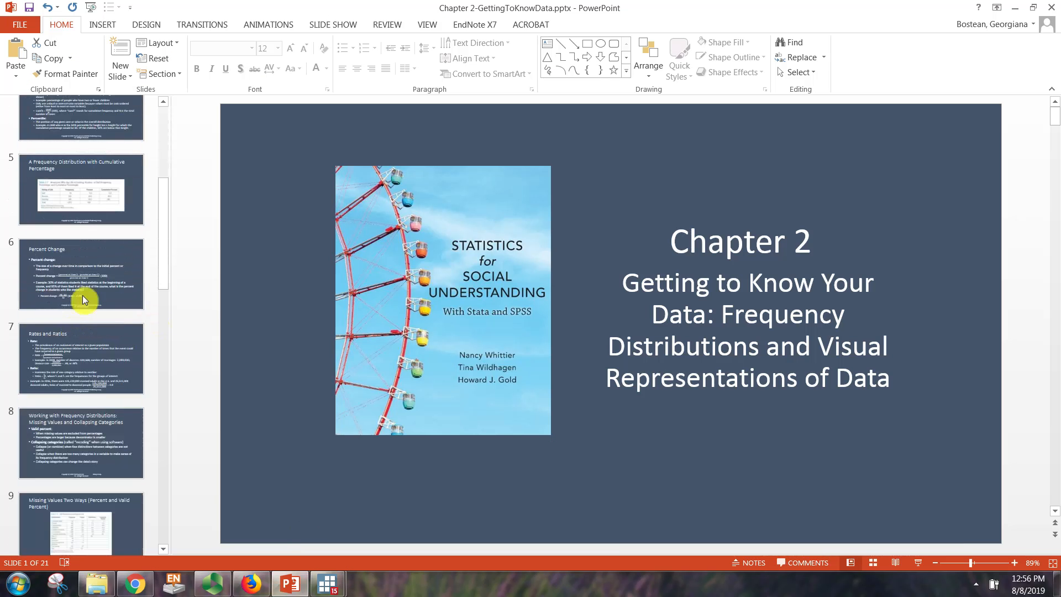
{"action": "left_click", "coordinate": [83, 153]}
{"action": "scroll", "coordinate": [105, 359], "scroll_direction": "down", "scroll_amount": 4}
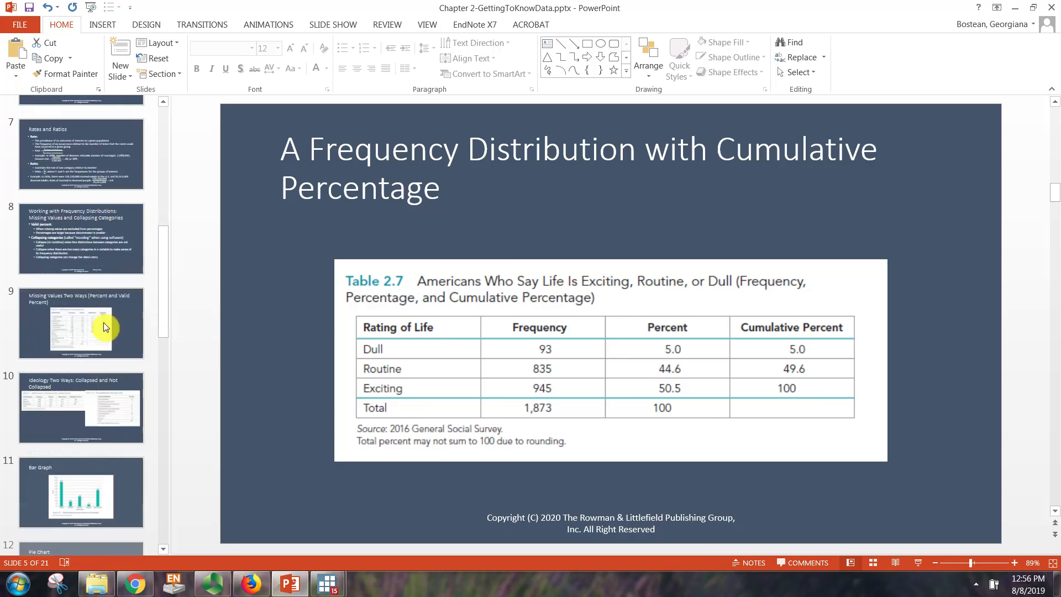
{"action": "left_click", "coordinate": [103, 322]}
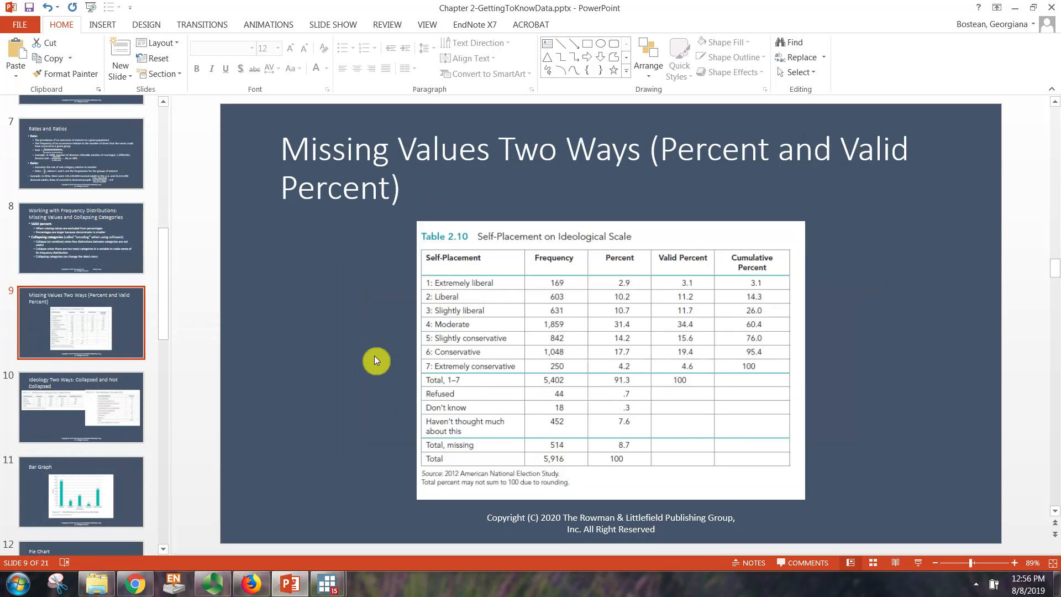